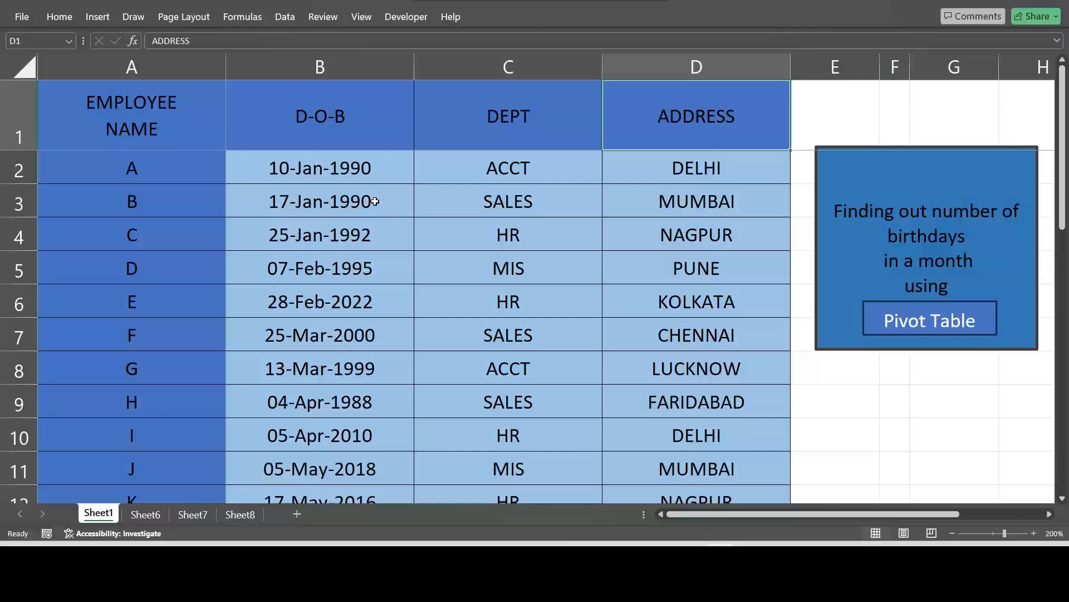
pyautogui.click(375, 201)
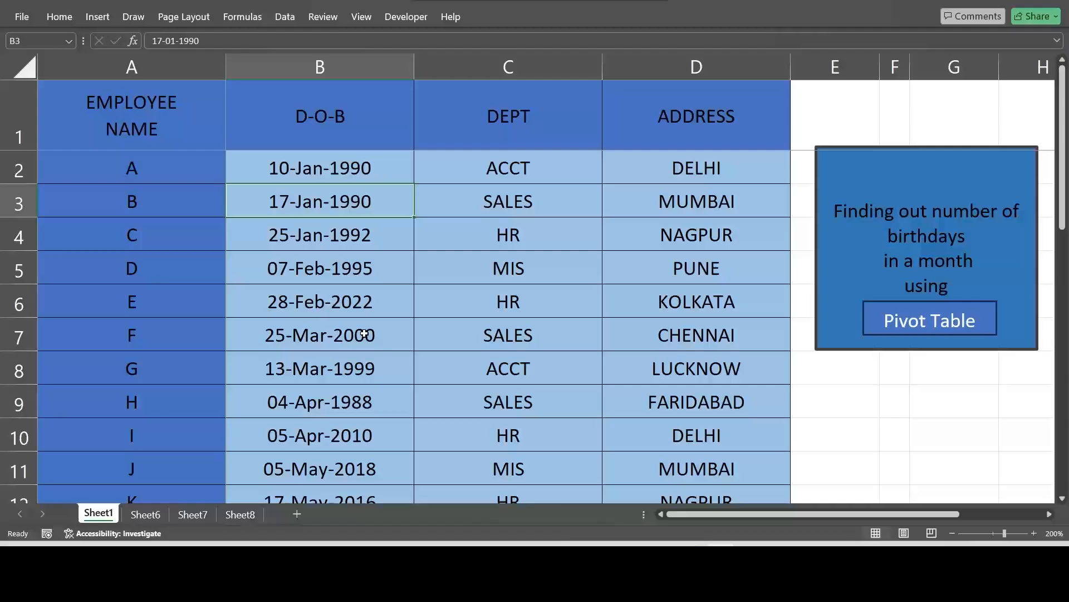
pyautogui.scroll(-8, 364, 333)
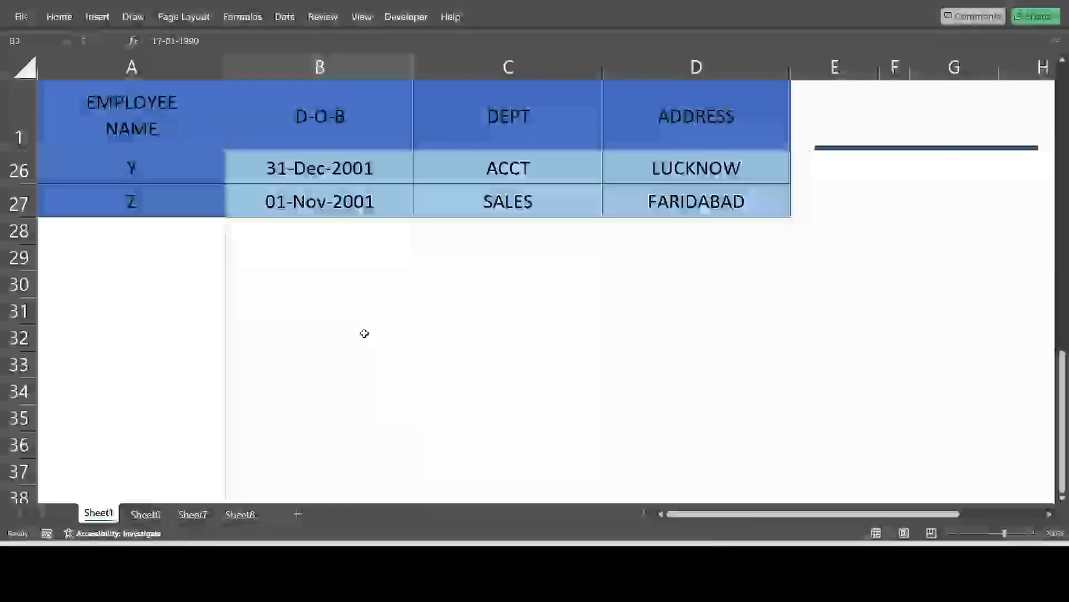
pyautogui.scroll(8, 364, 333)
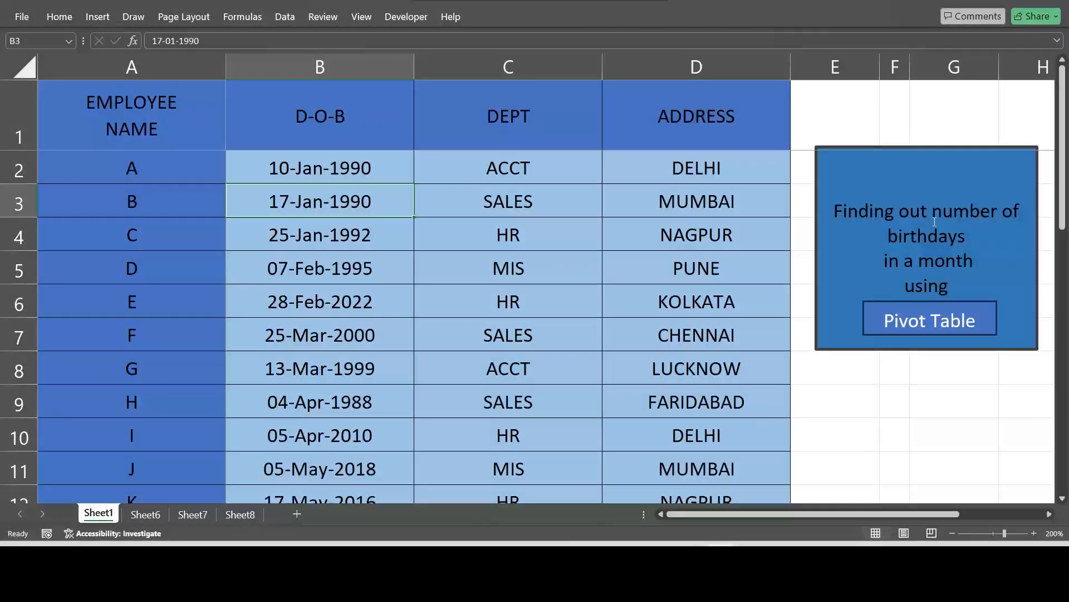
# Step: Go to Sheet6 and select cell A6, below the "Number of birthdays in a month" heading
pyautogui.click(159, 513)
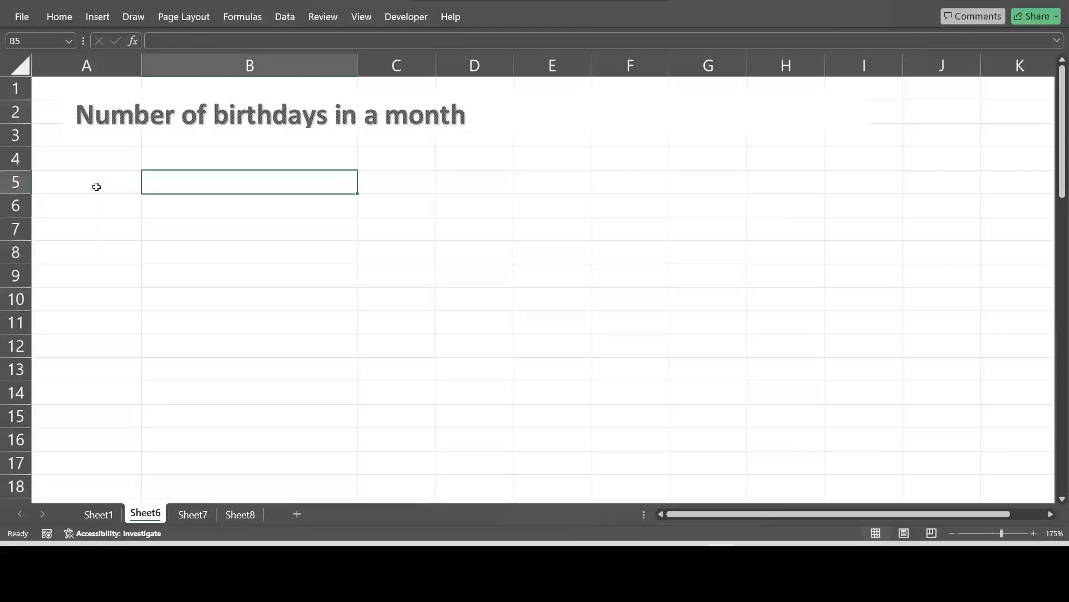
pyautogui.click(97, 187)
pyautogui.click(98, 213)
pyautogui.click(170, 180)
pyautogui.click(170, 200)
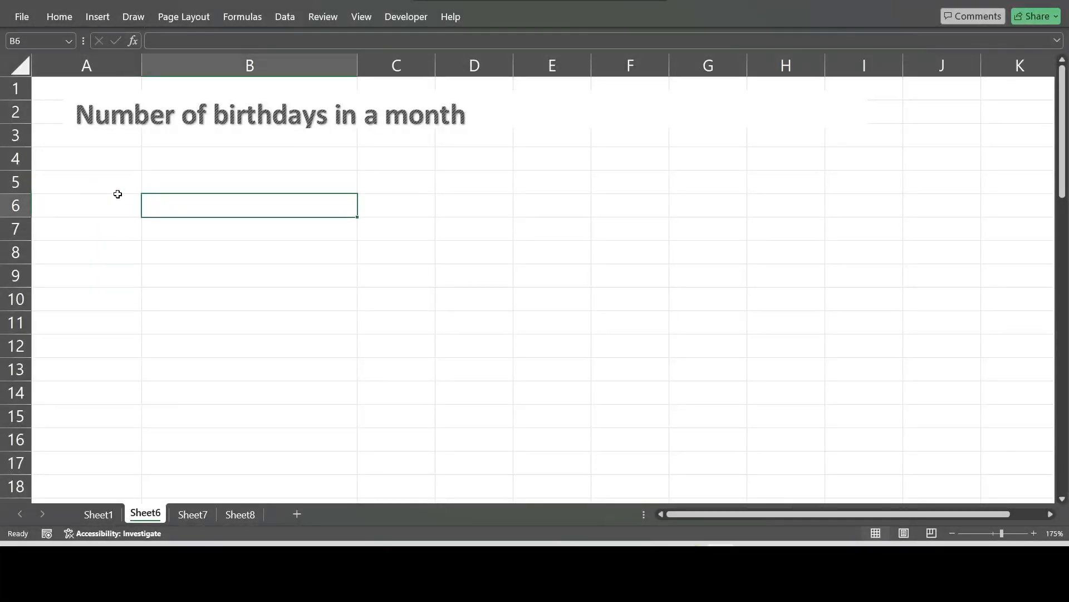
pyautogui.click(117, 191)
pyautogui.click(96, 202)
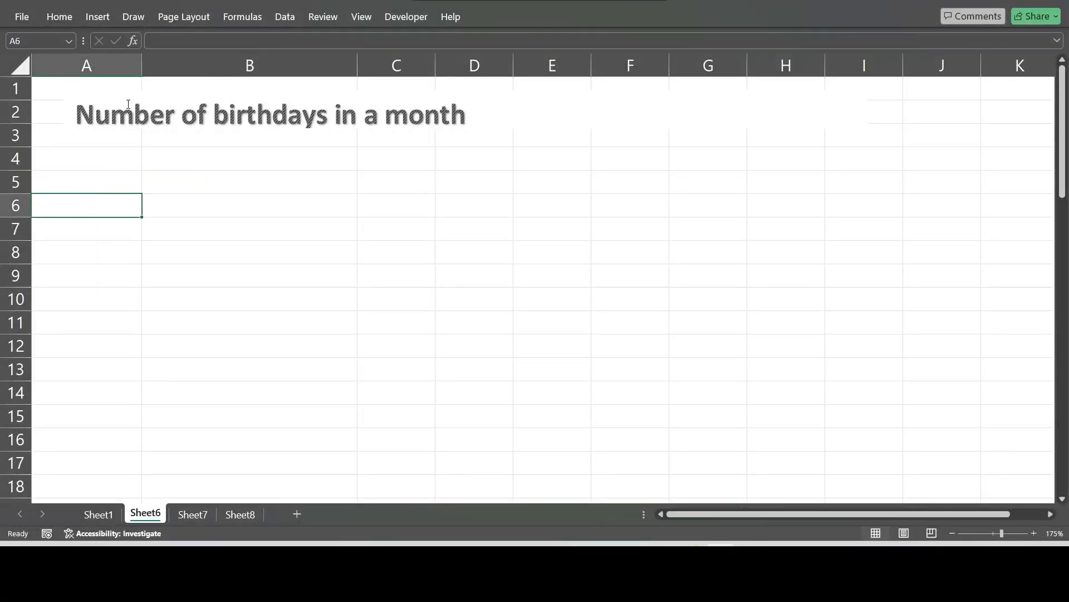
pyautogui.click(184, 208)
pyautogui.click(131, 203)
# Step: Insert a PivotTable from the range Sheet1!$A$1:$D$27 into the existing worksheet at Sheet6!$A$6
pyautogui.click(98, 18)
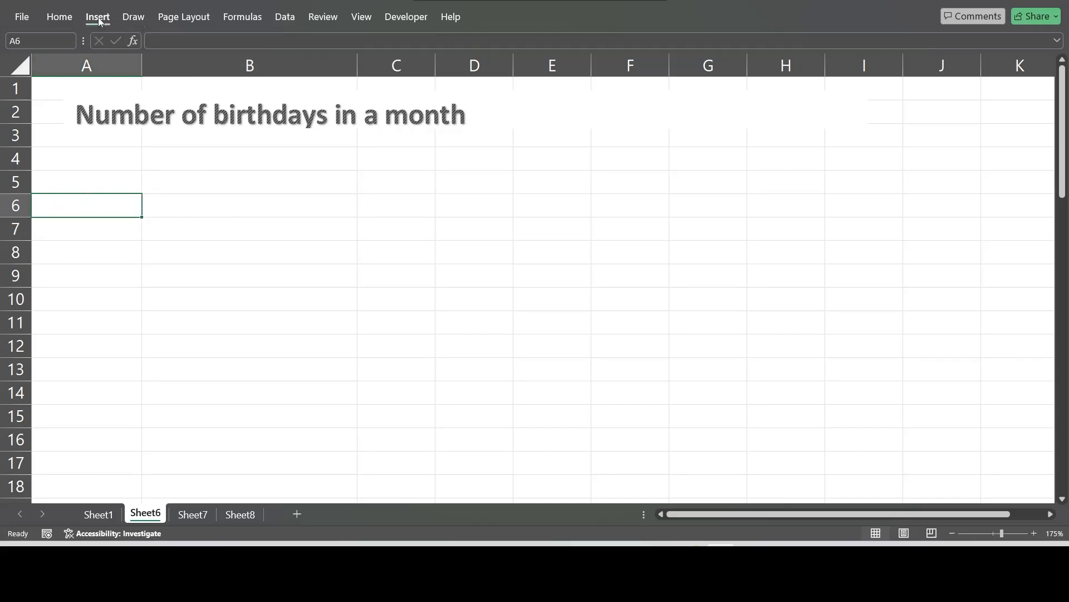
pyautogui.click(41, 75)
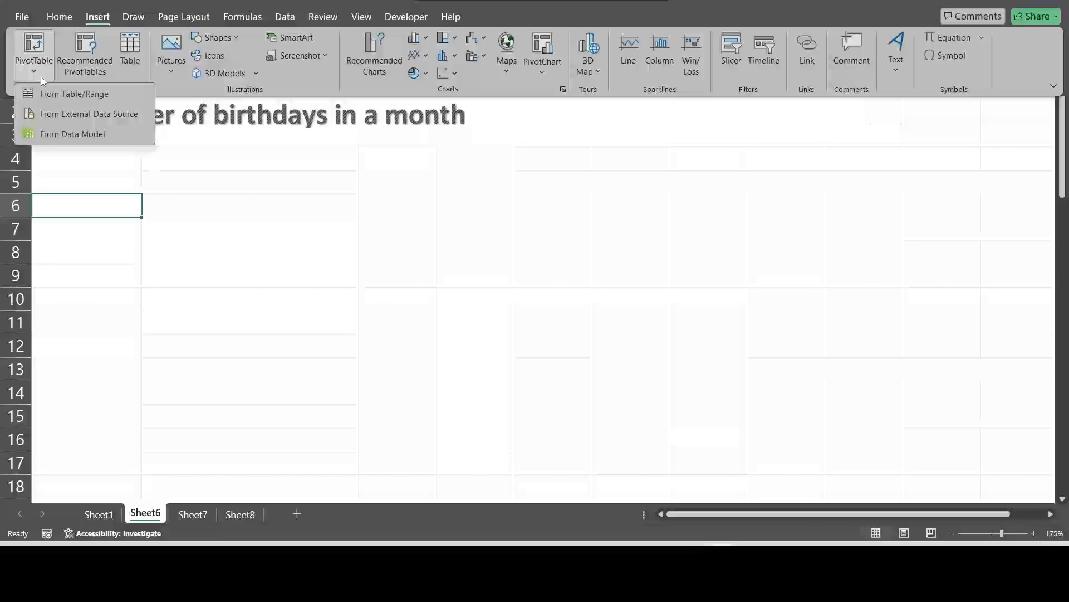
pyautogui.click(70, 94)
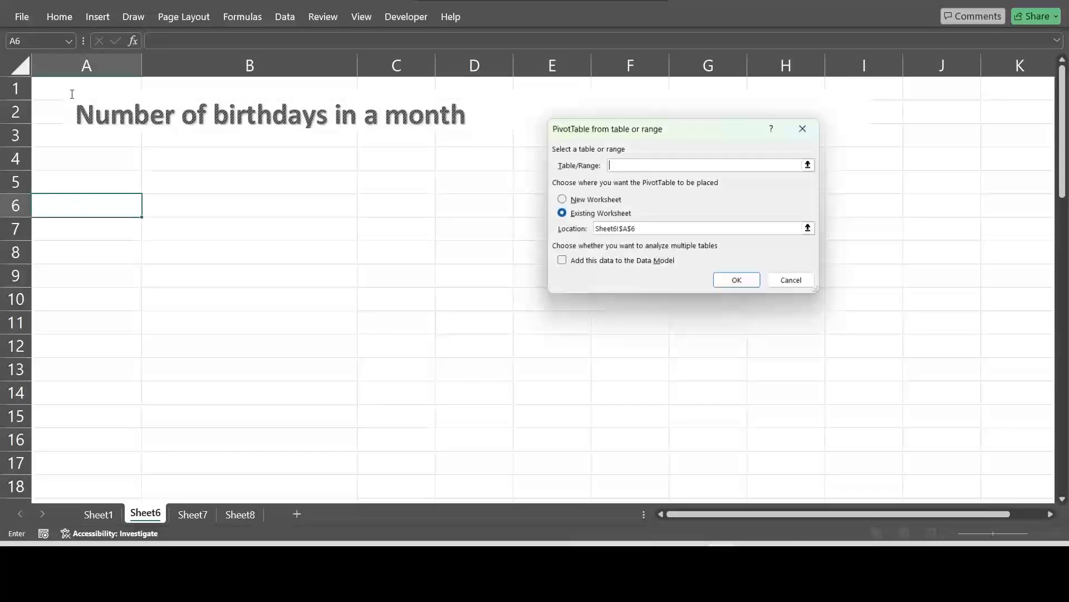
pyautogui.click(810, 164)
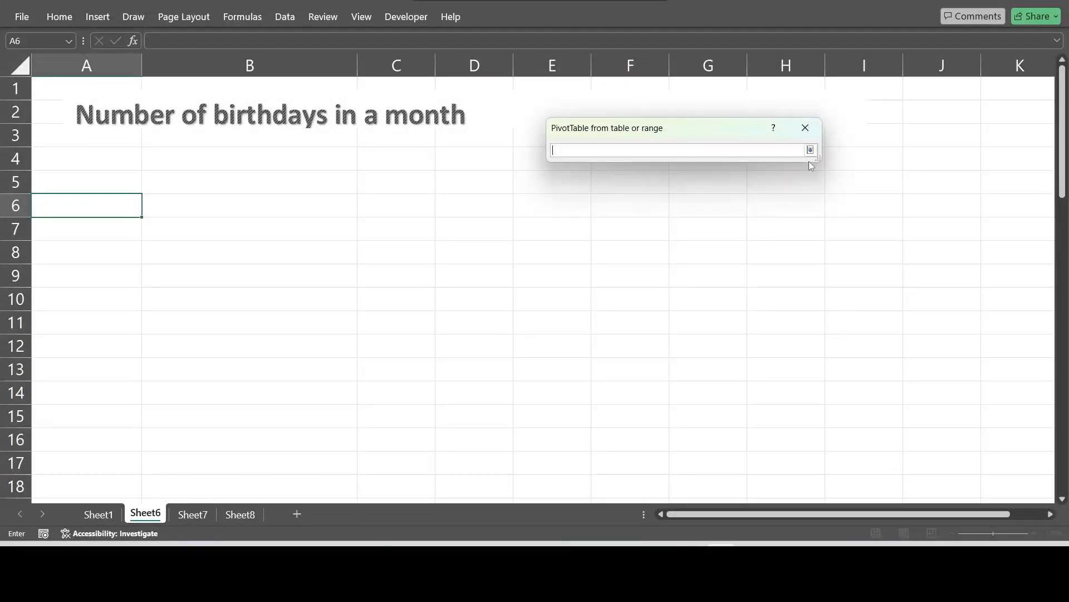
pyautogui.click(99, 513)
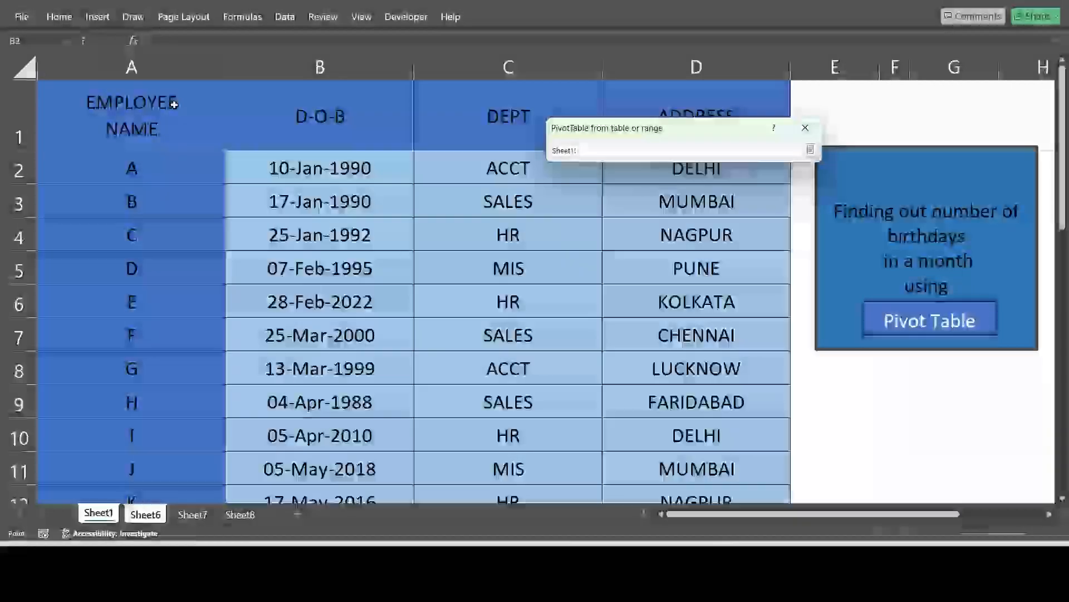
pyautogui.moveTo(131, 116); pyautogui.dragTo(791, 440)
pyautogui.click(810, 150)
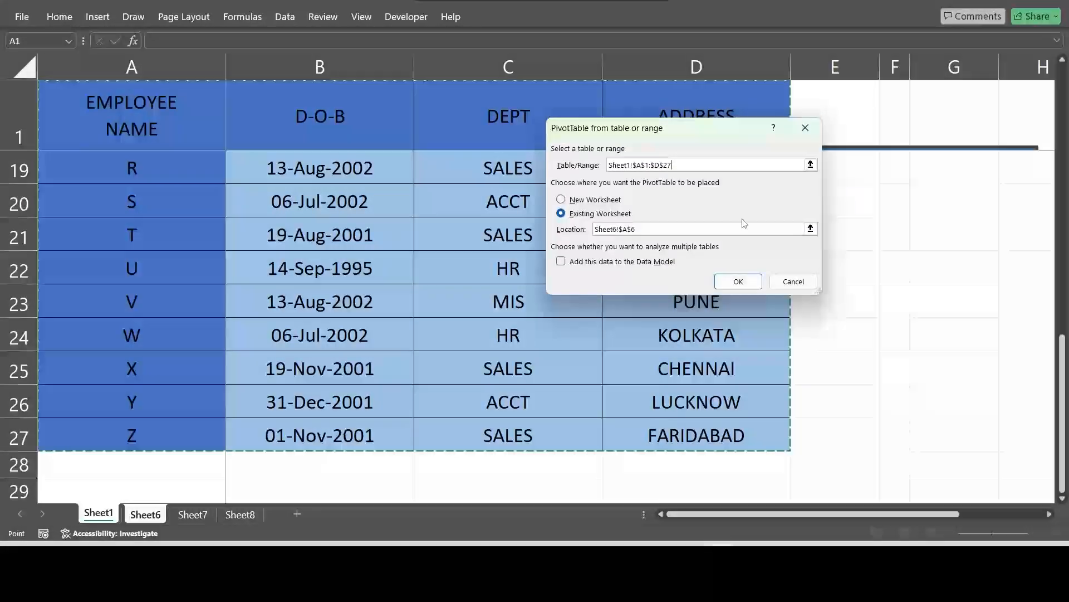
pyautogui.click(737, 282)
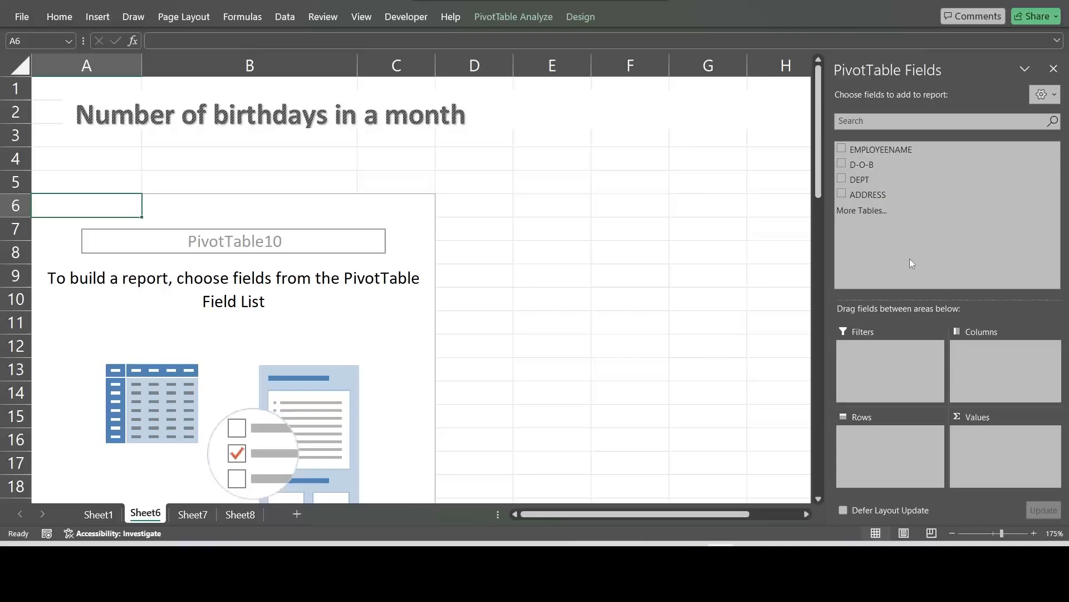
# Step: Build the PivotTable with EMPLOYEENAME counted as values and only Months (D-O-B) as rows, removing the Years, Quarters and D-O-B row fields
pyautogui.moveTo(874, 148); pyautogui.dragTo(984, 452)
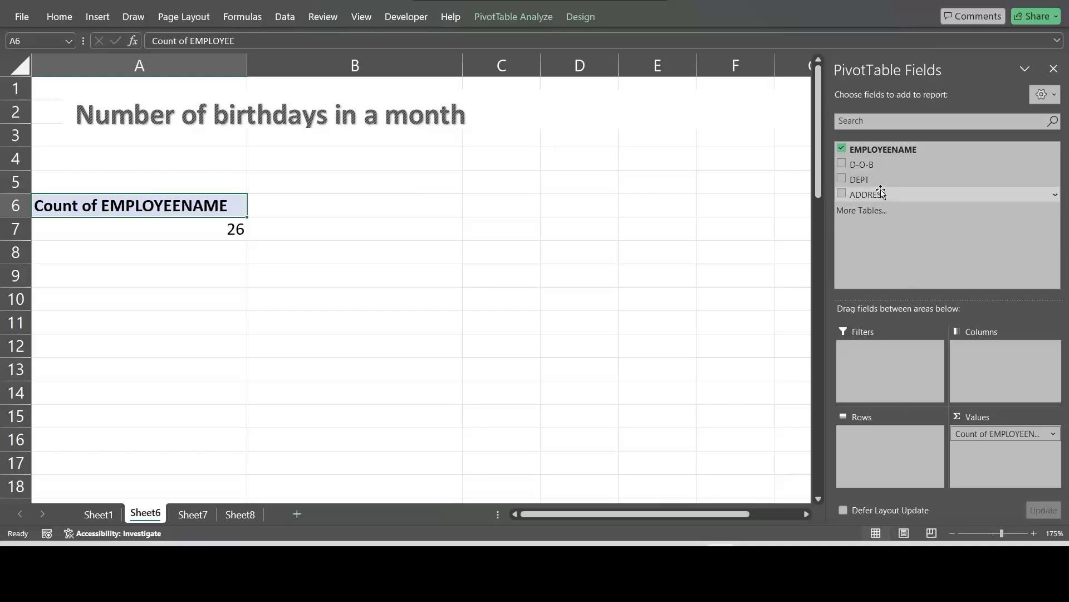
pyautogui.moveTo(877, 169); pyautogui.dragTo(880, 451)
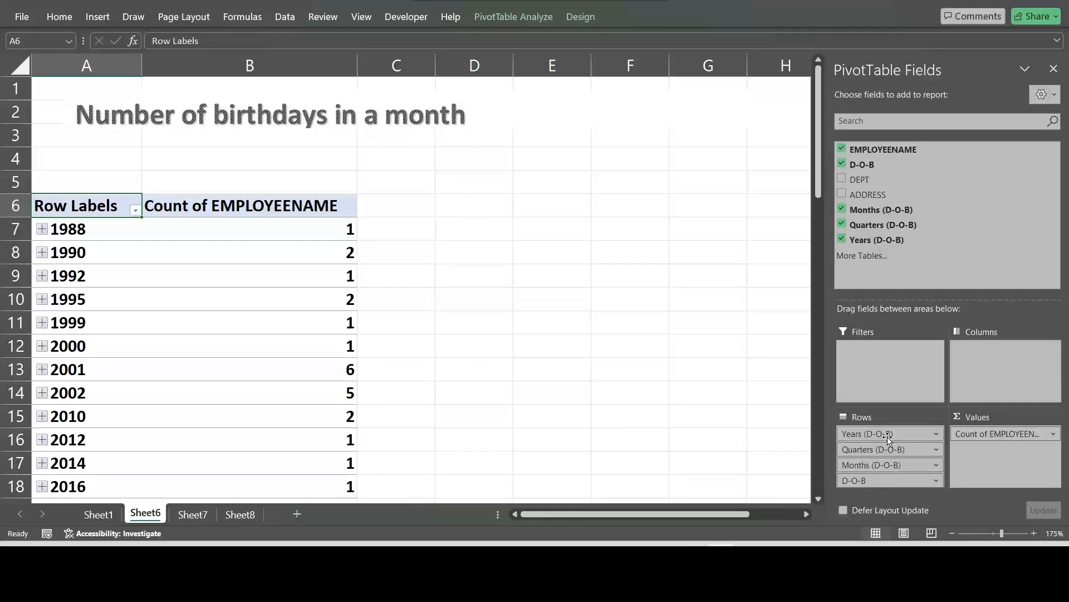
pyautogui.moveTo(889, 439); pyautogui.dragTo(903, 288)
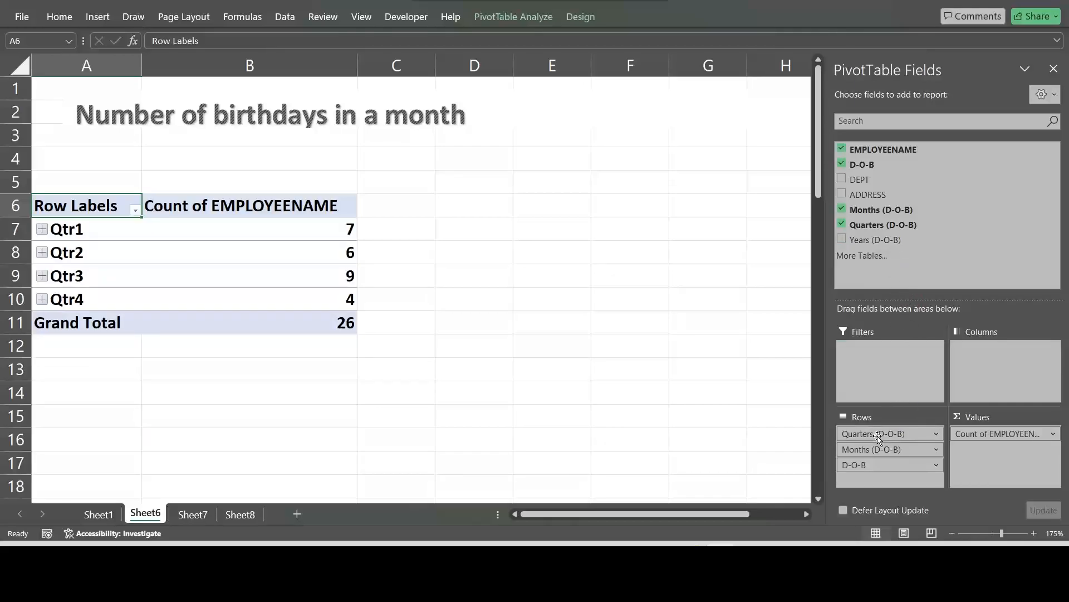
pyautogui.moveTo(878, 439); pyautogui.dragTo(905, 267)
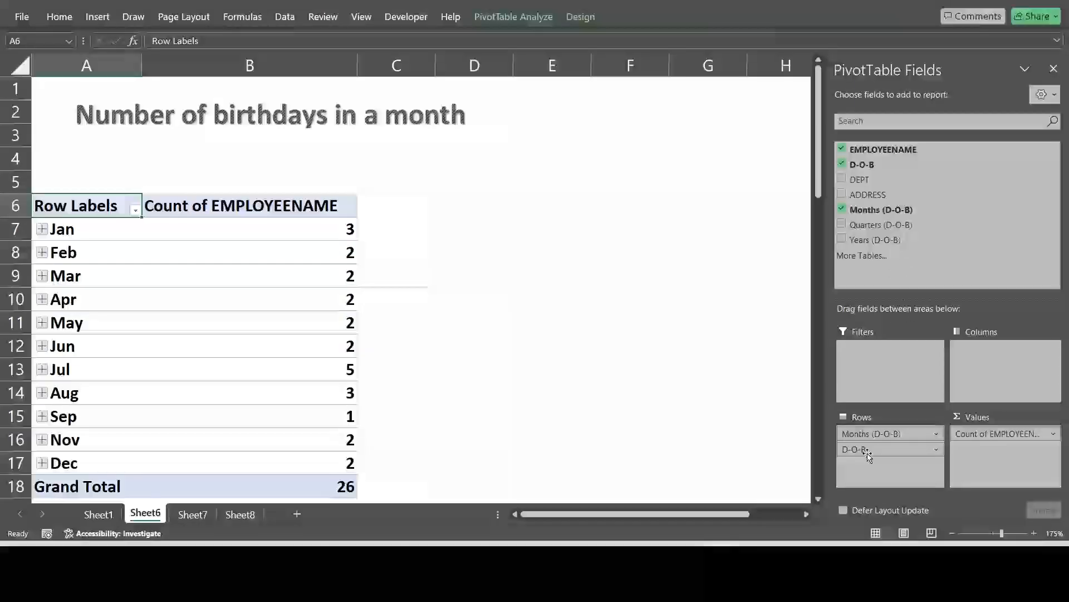
pyautogui.moveTo(869, 456); pyautogui.dragTo(898, 276)
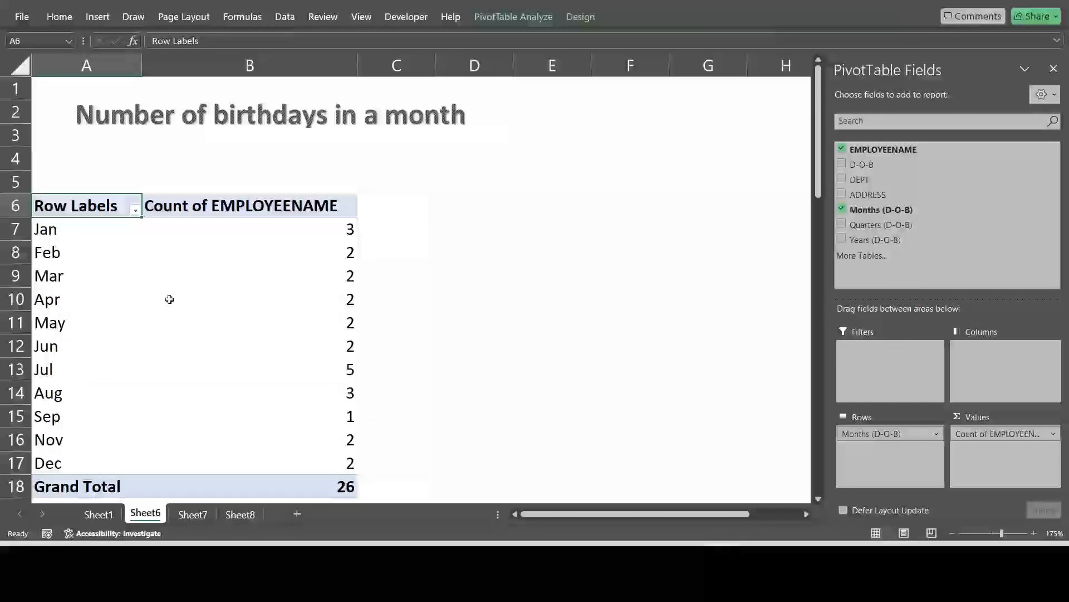
# Step: Check the birthday counts for January and July and the grand total in the PivotTable
pyautogui.click(139, 227)
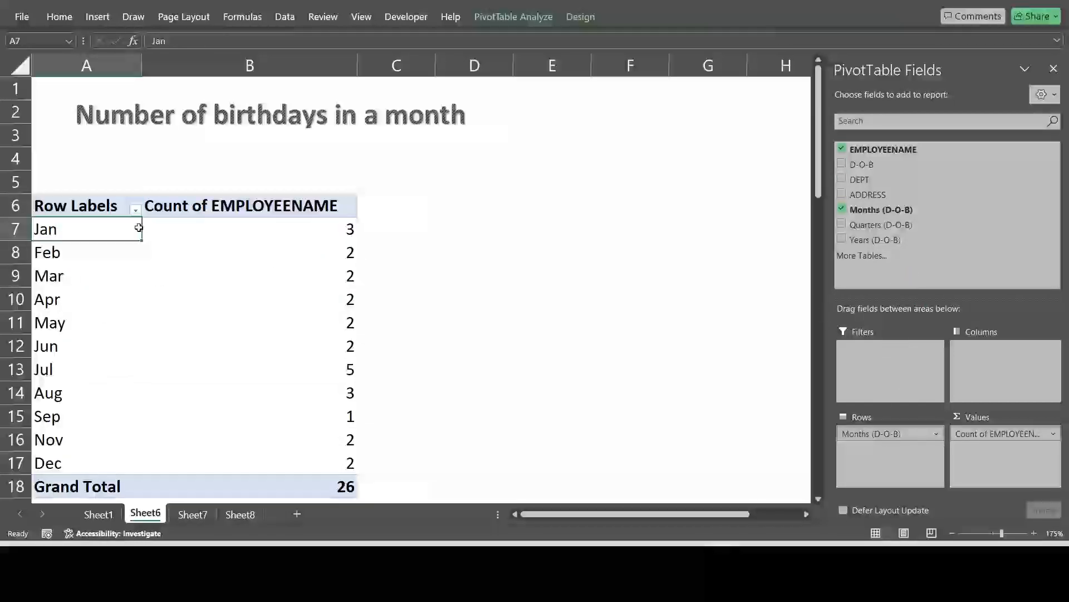
pyautogui.click(330, 226)
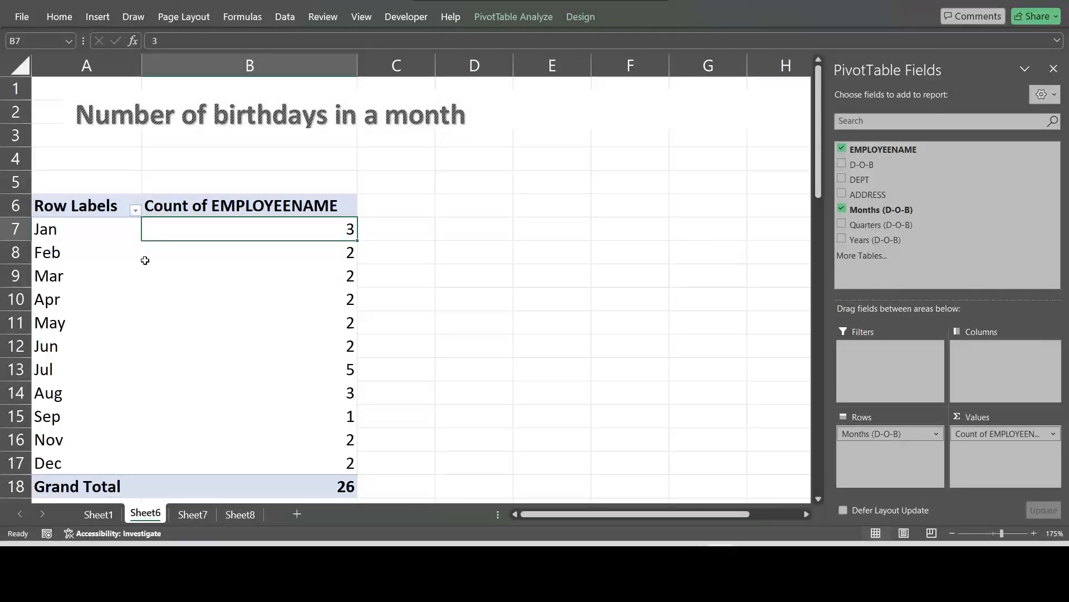
pyautogui.click(70, 372)
pyautogui.click(312, 376)
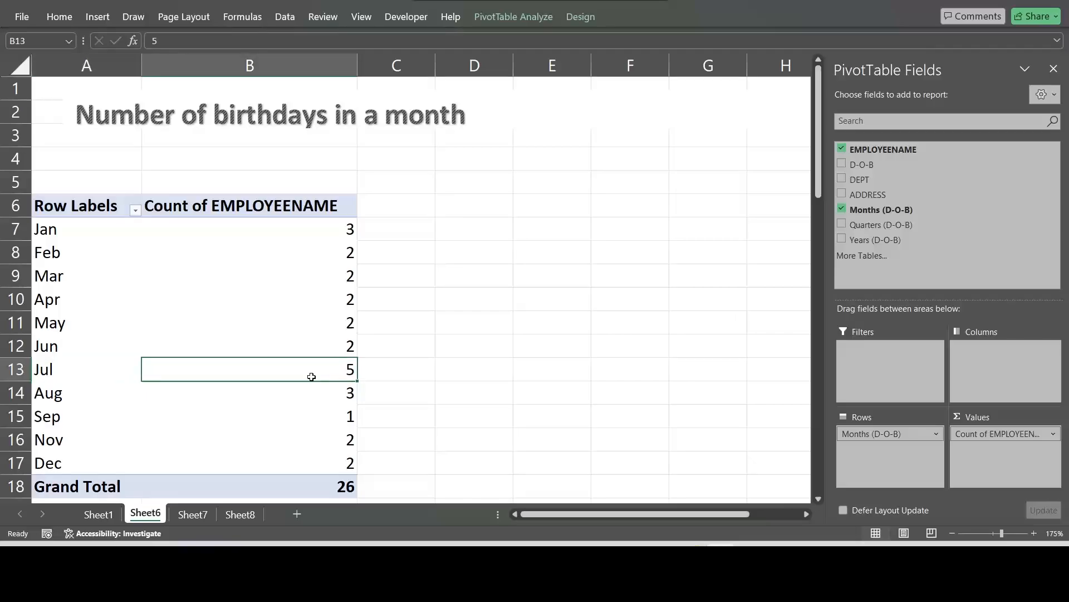
pyautogui.scroll(-1, 304, 426)
pyautogui.click(336, 416)
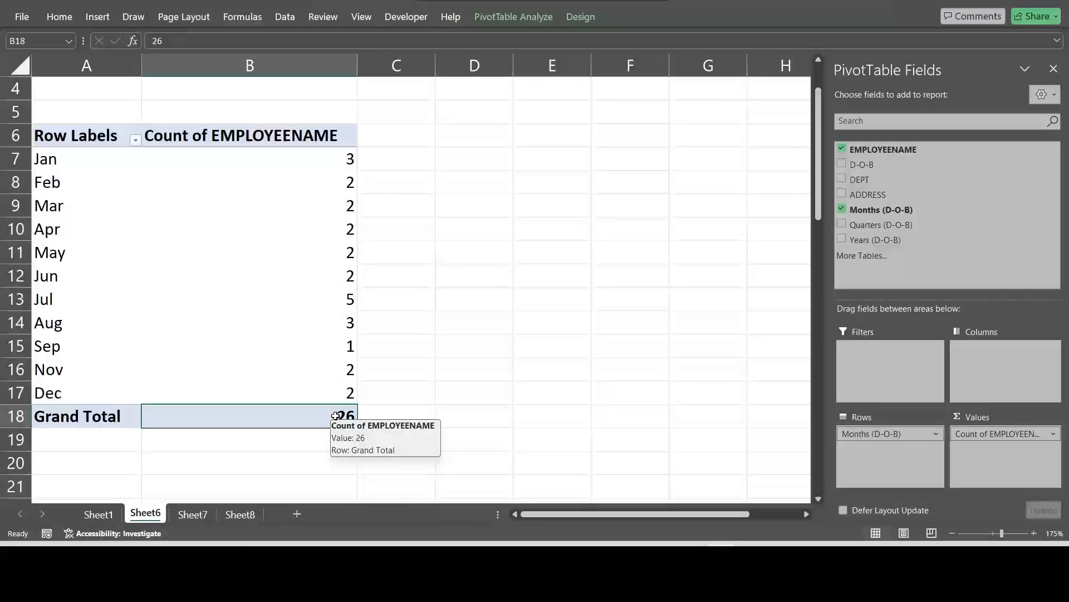
pyautogui.scroll(1, 334, 416)
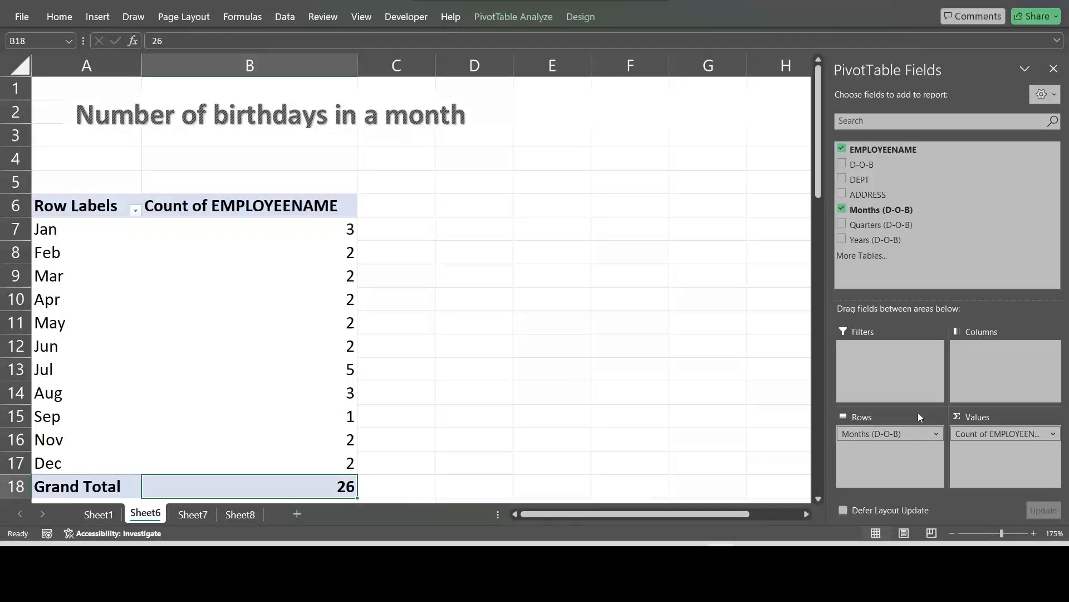
# Step: Add the EMPLOYEENAME field to the PivotTable rows beneath Months (D-O-B)
pyautogui.click(65, 230)
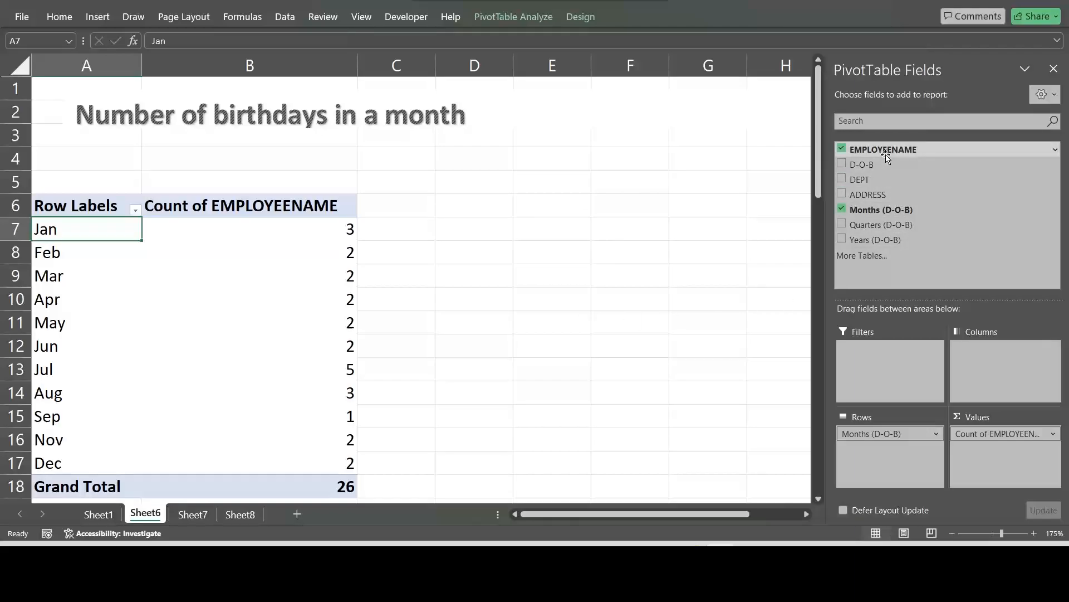
pyautogui.moveTo(886, 157); pyautogui.dragTo(897, 456)
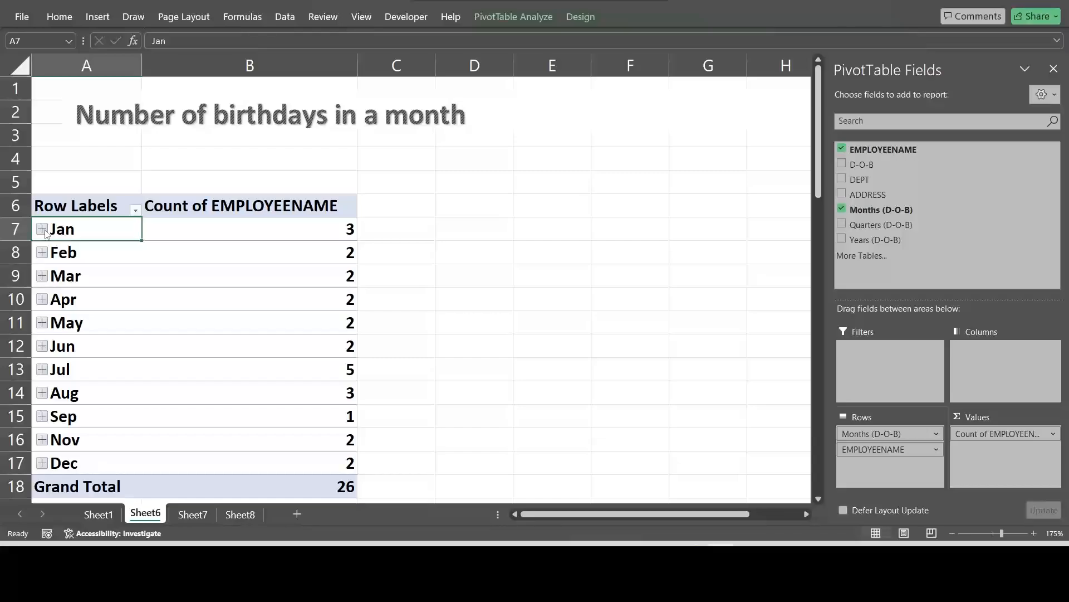
# Step: Expand Jan, Aug and Dec to examine which employees have birthdays in those months, and collapse them again
pyautogui.click(42, 230)
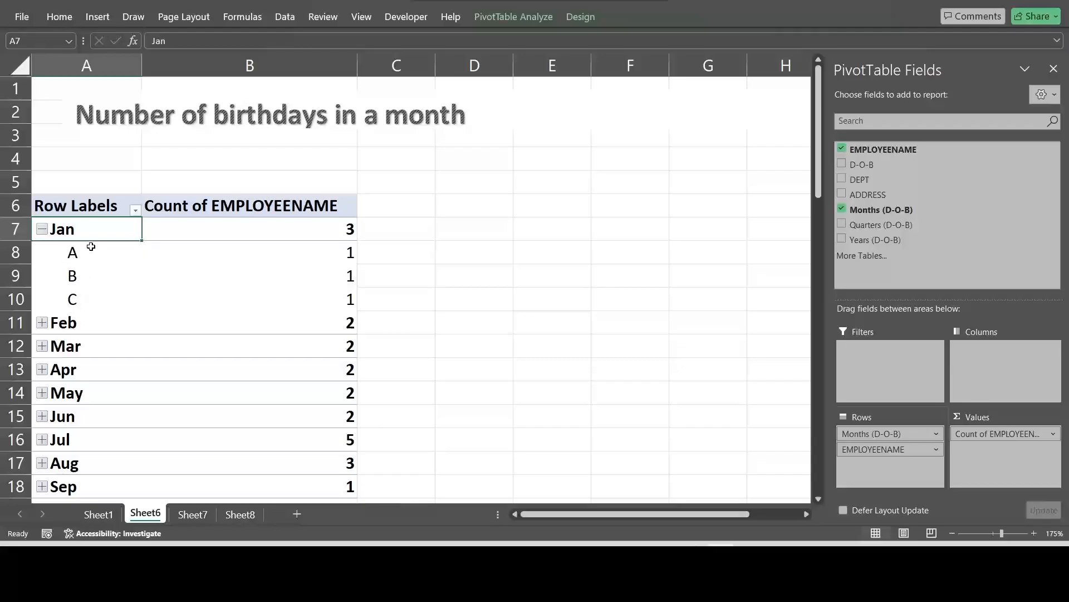
pyautogui.click(43, 228)
pyautogui.scroll(-2, 73, 267)
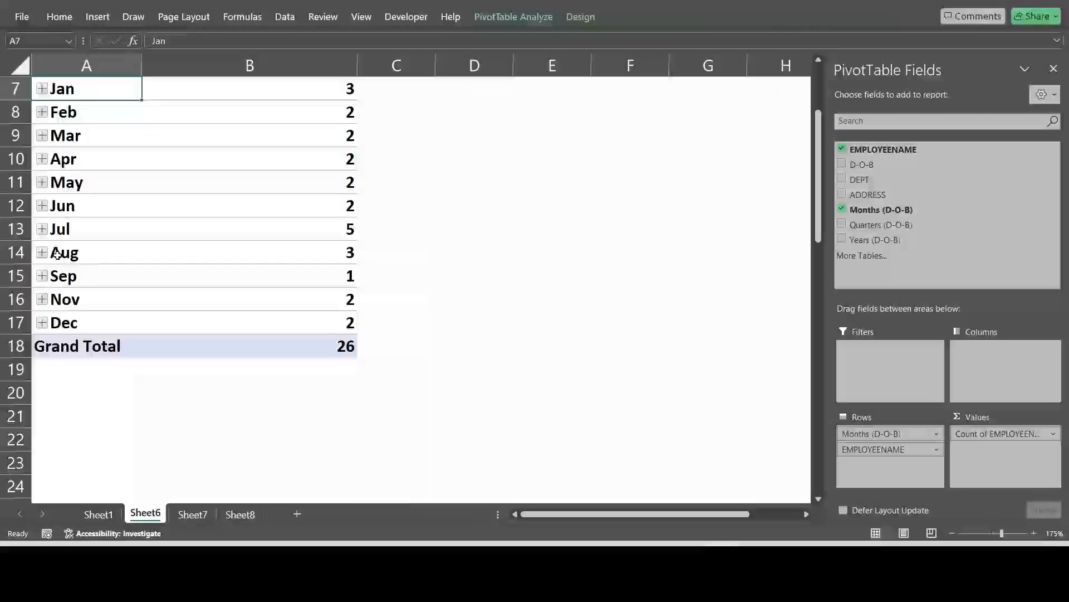
pyautogui.click(42, 252)
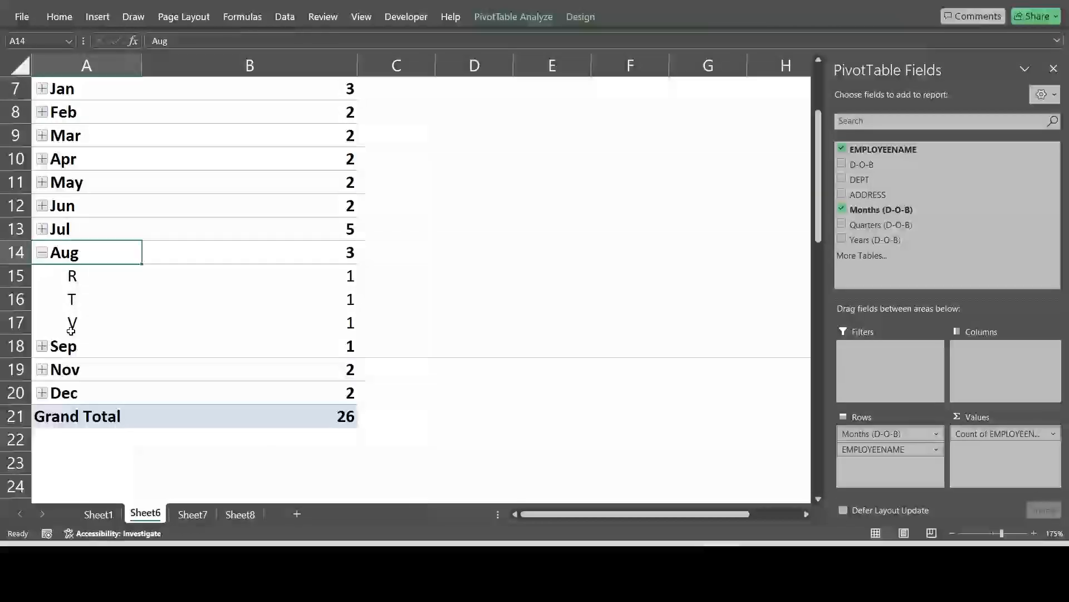
pyautogui.click(41, 393)
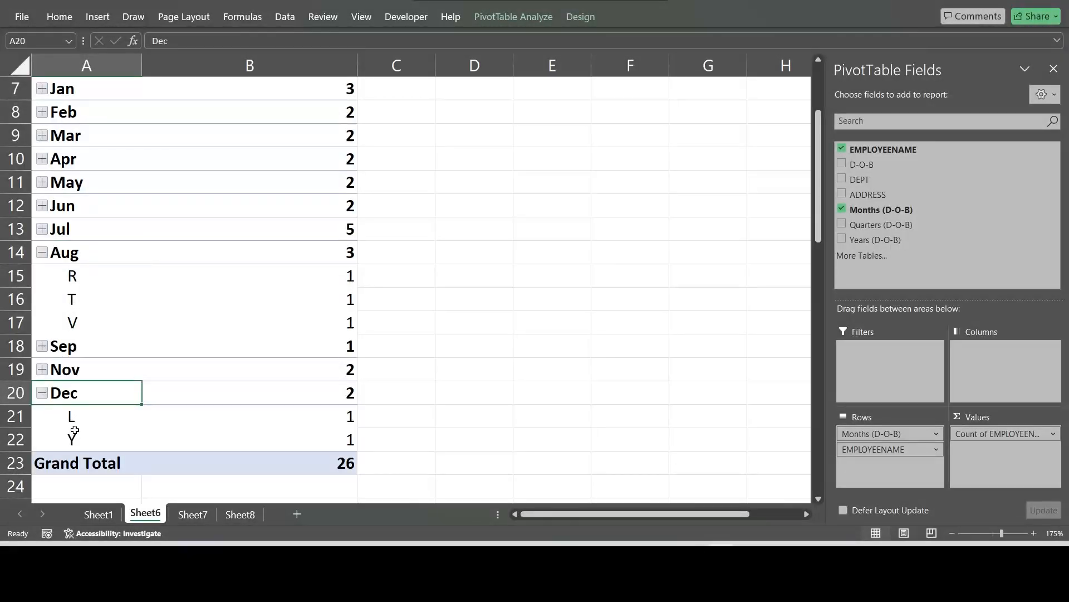
pyautogui.click(42, 394)
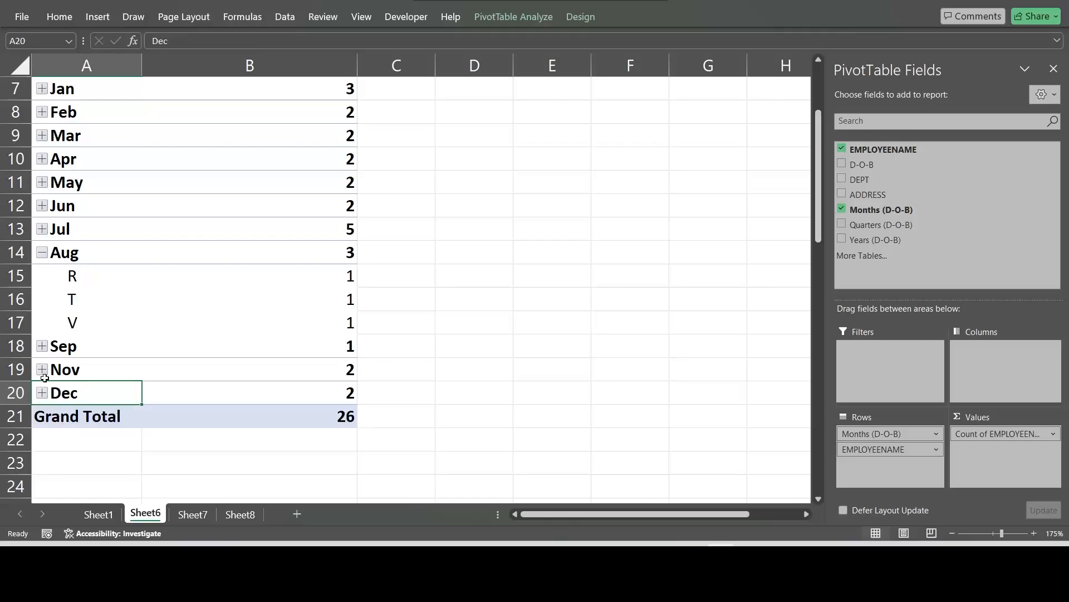
pyautogui.click(42, 252)
pyautogui.scroll(2, 159, 292)
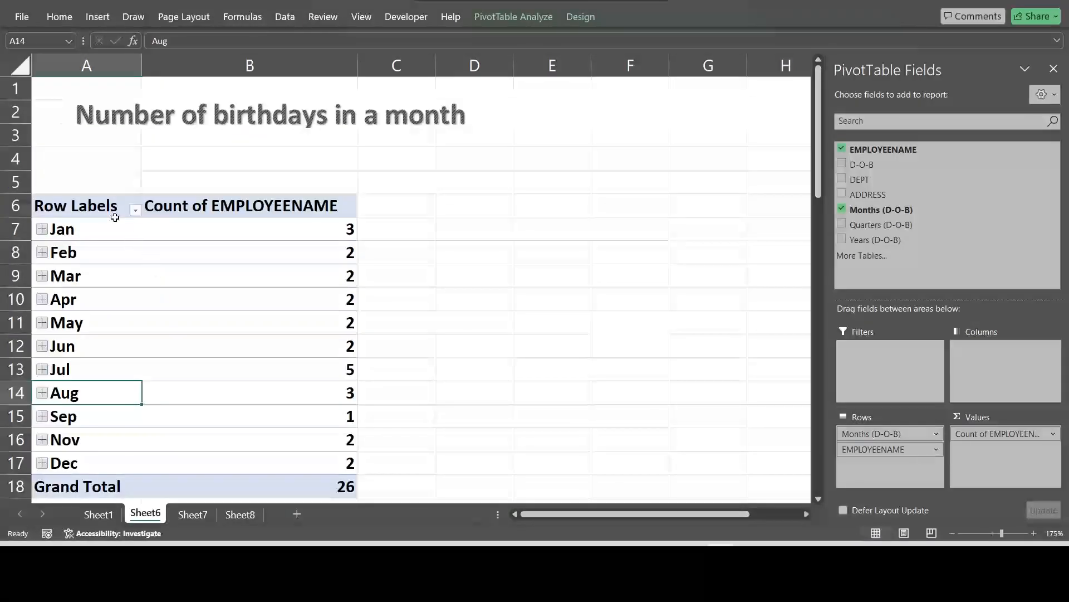
# Step: Apply the blue Medium PivotTable style with a dark blue header and blue-filled rows to the monthly birthdays PivotTable
pyautogui.moveTo(115, 216); pyautogui.dragTo(268, 488)
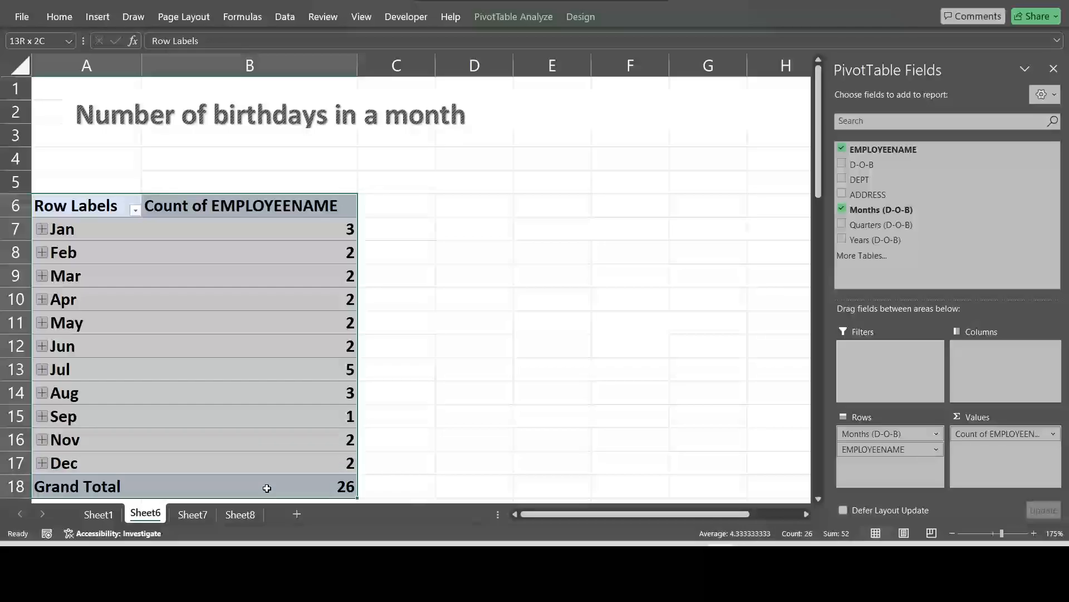
pyautogui.scroll(-1, 268, 487)
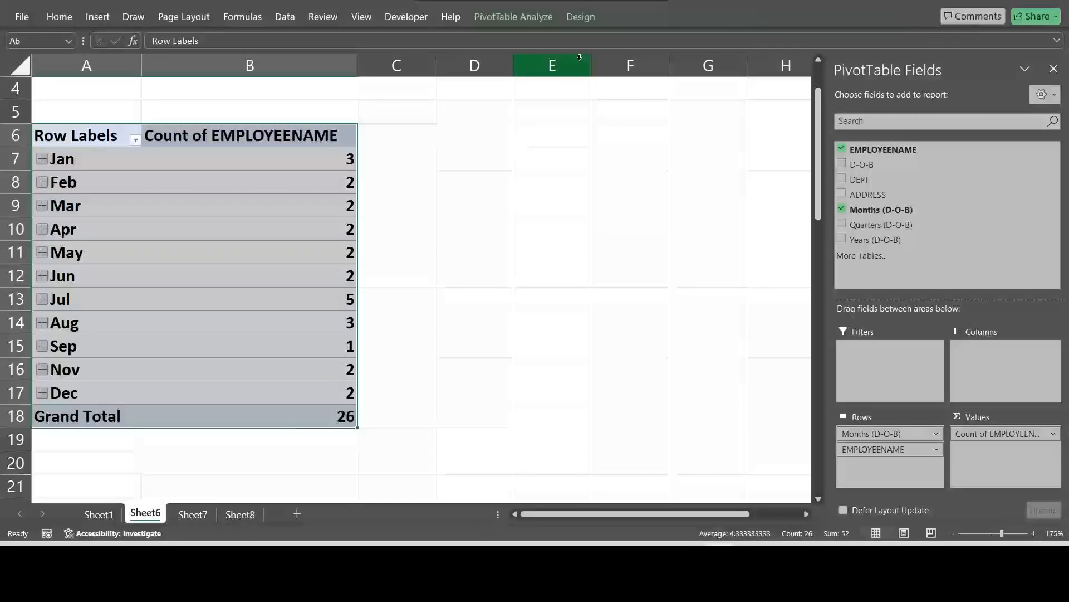
pyautogui.scroll(1, 312, 283)
pyautogui.click(589, 22)
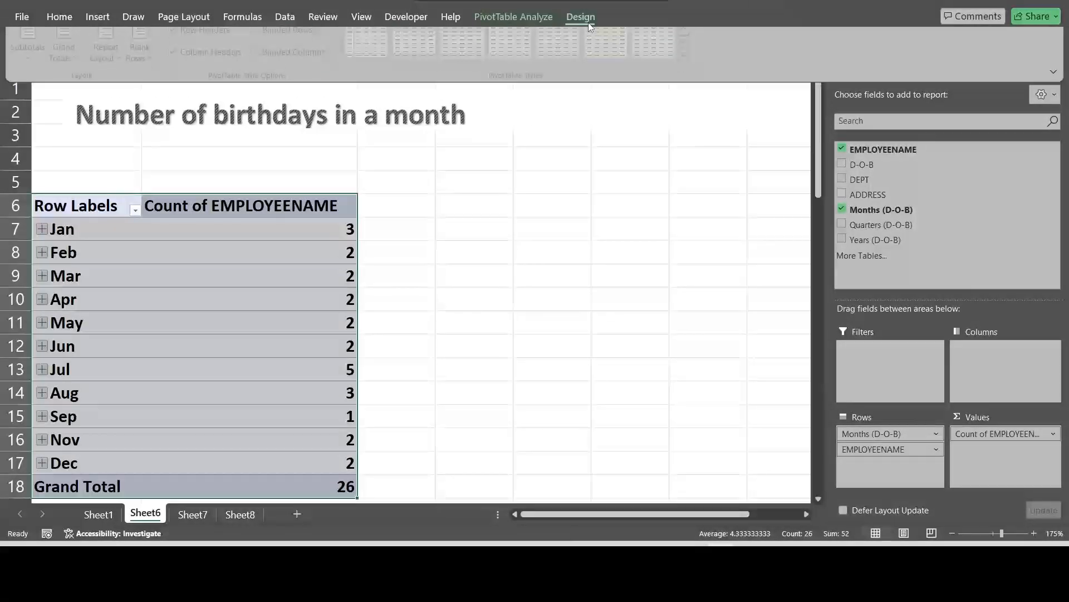
pyautogui.click(692, 71)
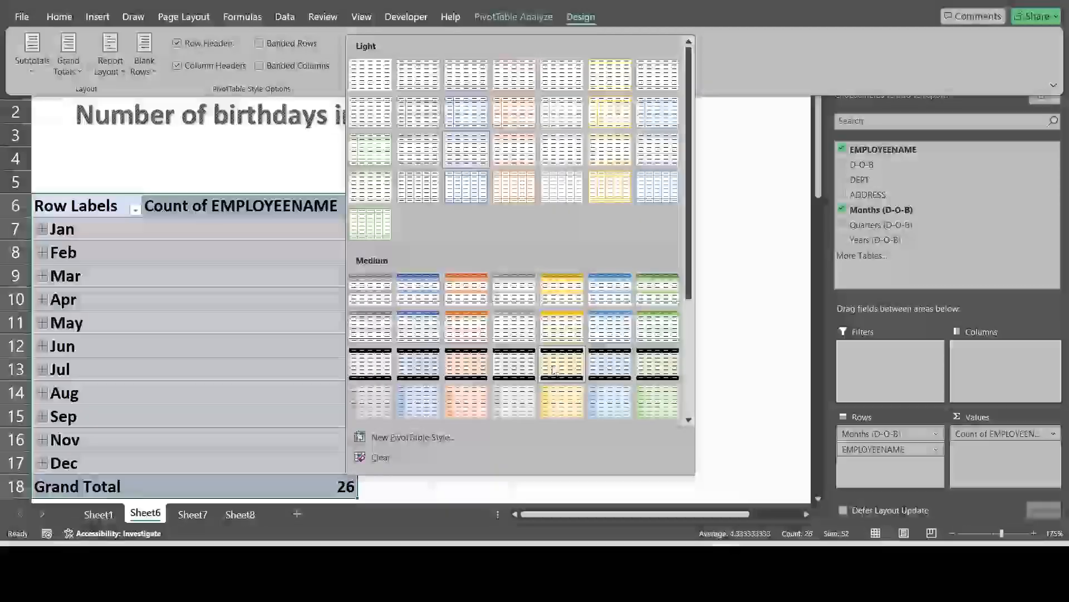
pyautogui.click(418, 326)
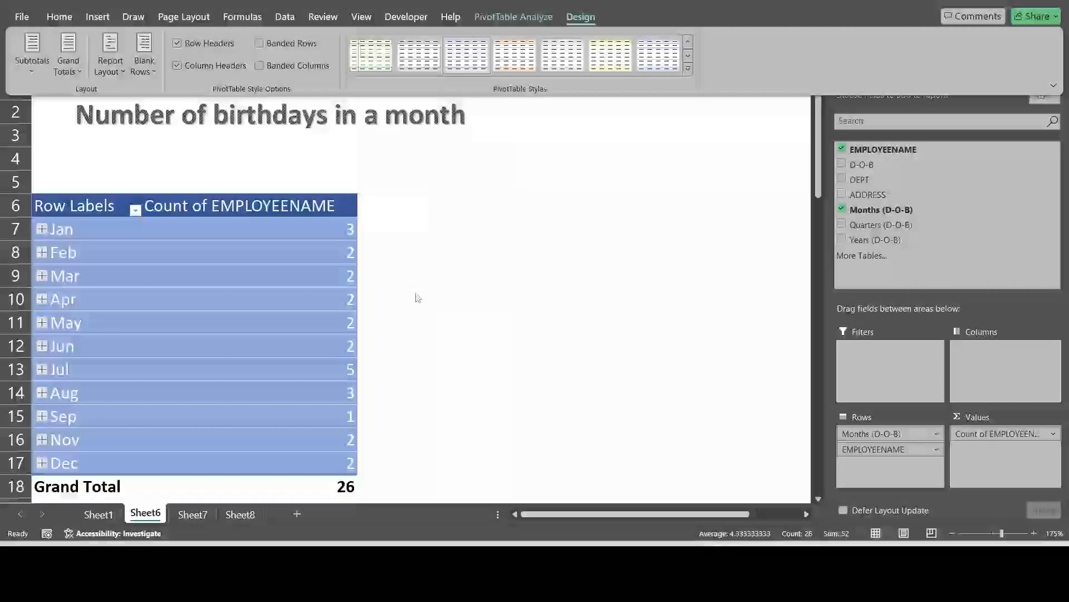
pyautogui.click(258, 229)
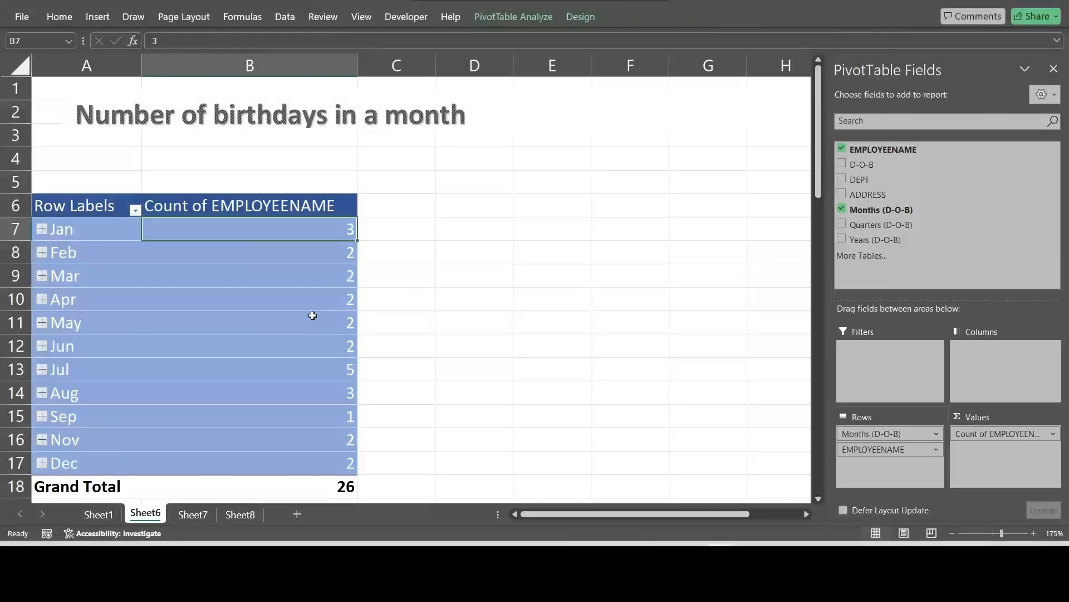
pyautogui.scroll(-4, 313, 316)
pyautogui.scroll(4, 311, 313)
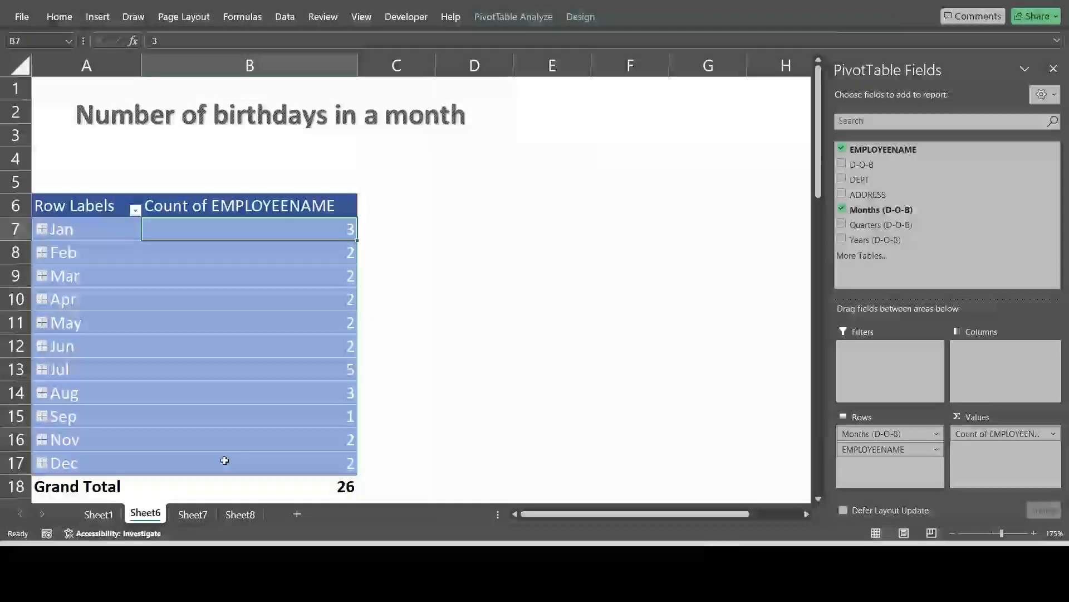
# Step: Review the employee data on Sheet1 and insert a PivotTable at cell A4 of Sheet7 using Sheet1 range A1:D27 as its source
pyautogui.click(187, 514)
pyautogui.click(98, 514)
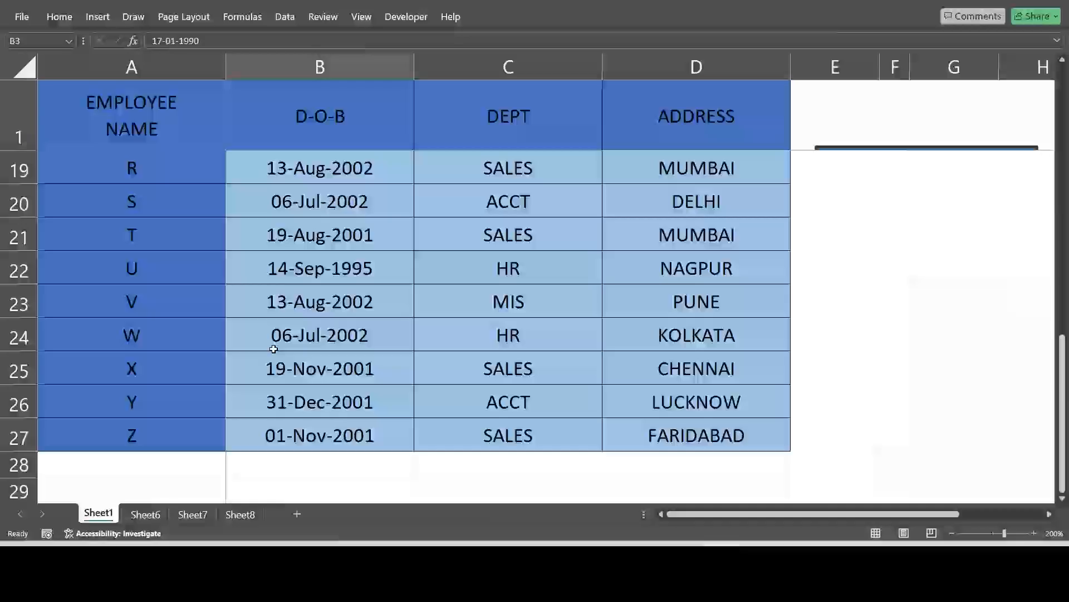
pyautogui.scroll(2, 378, 384)
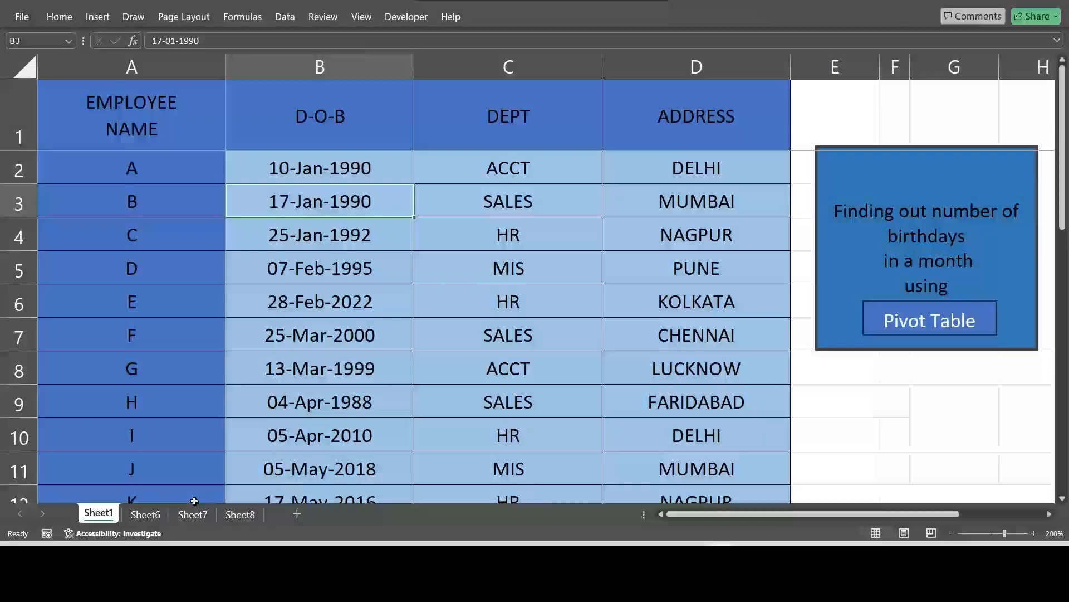
pyautogui.click(193, 514)
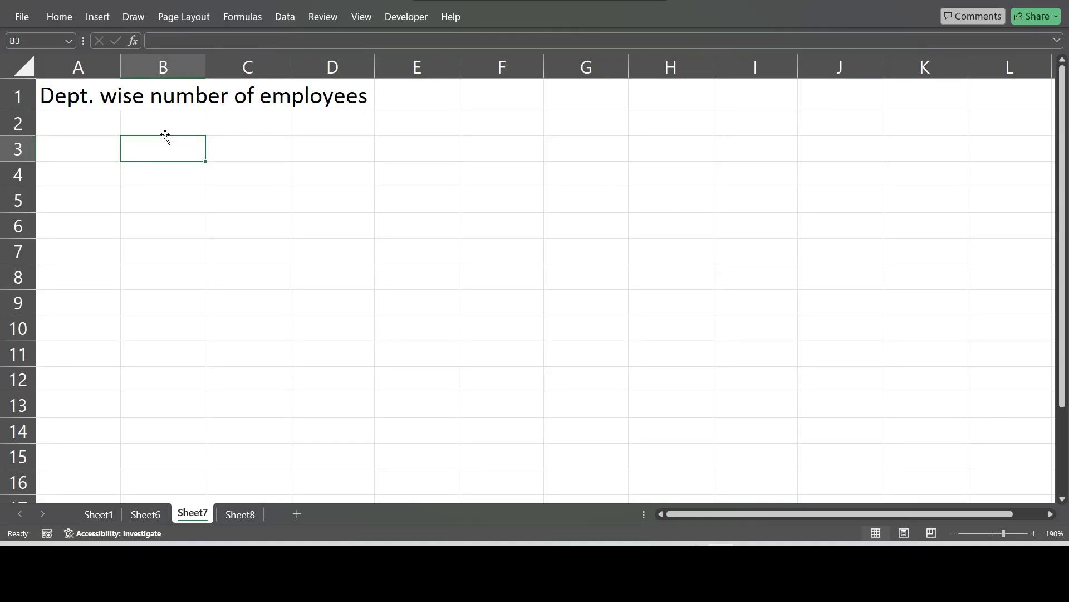
pyautogui.click(90, 172)
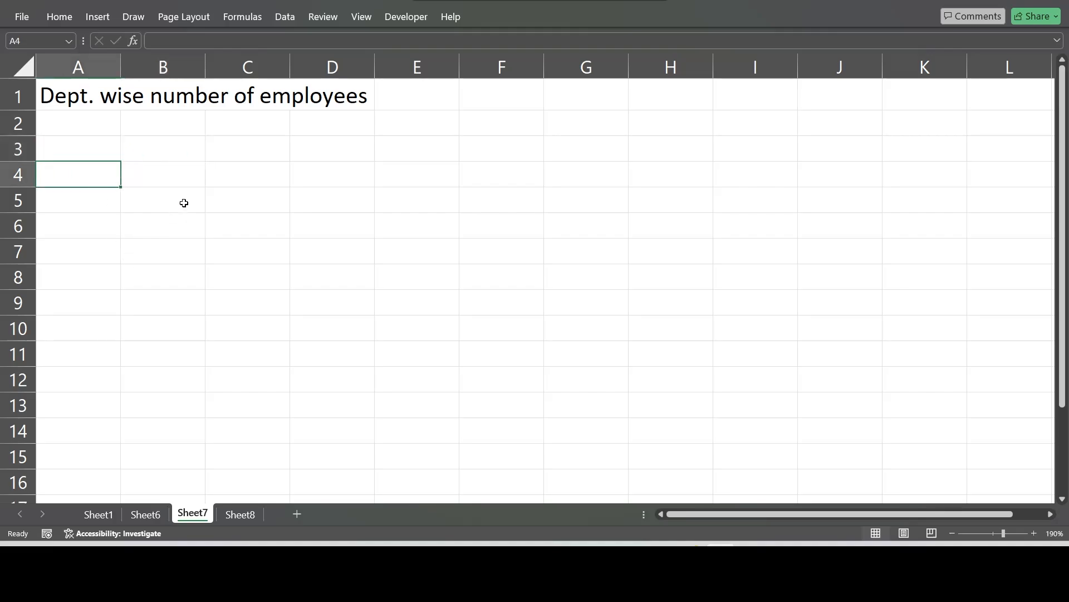
pyautogui.click(99, 21)
pyautogui.click(42, 67)
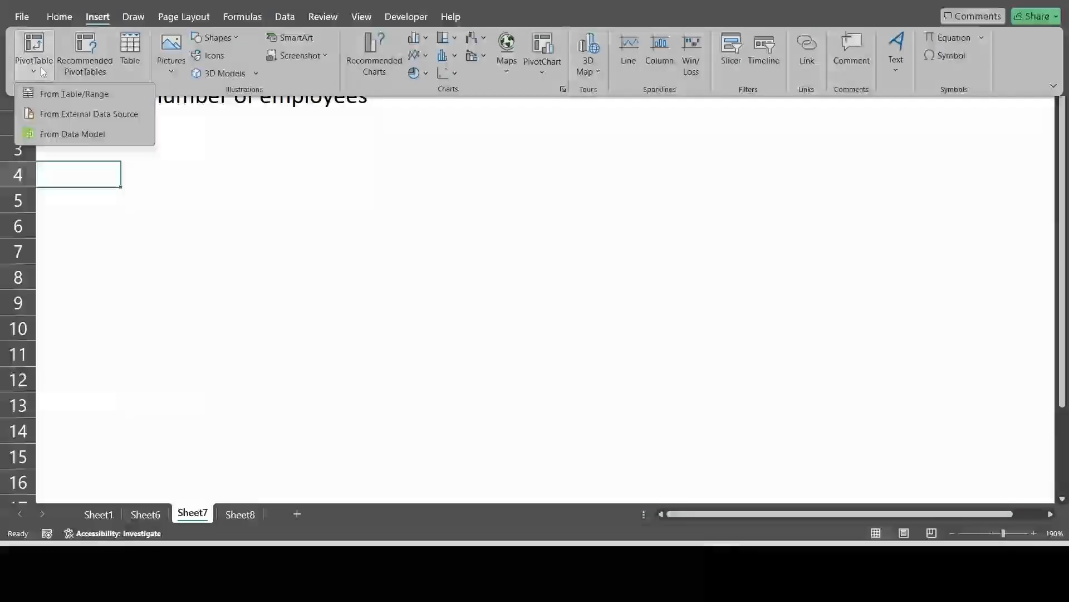
pyautogui.click(64, 95)
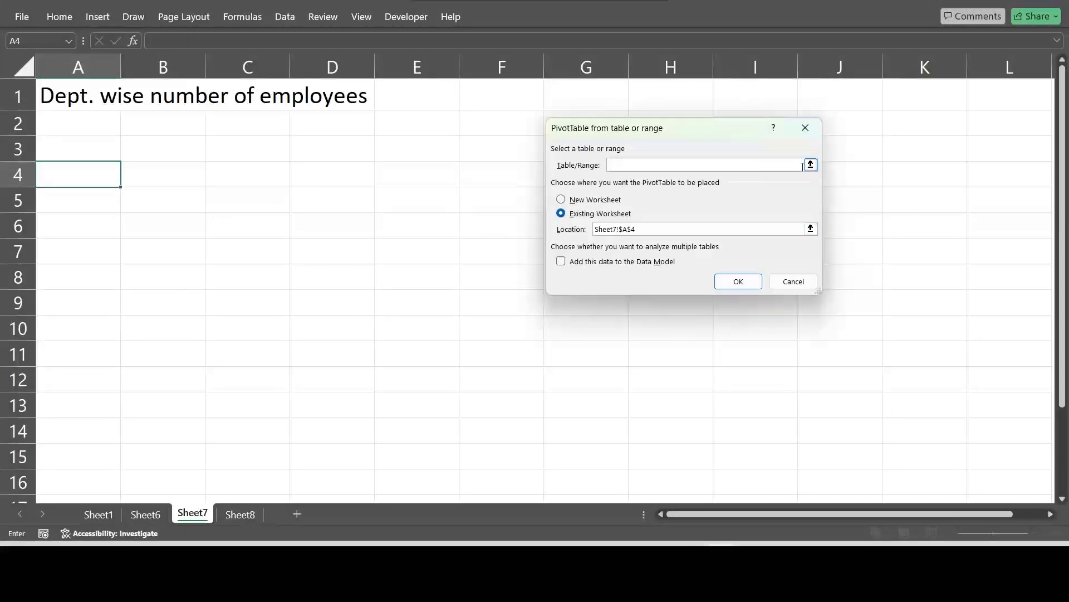
pyautogui.click(98, 513)
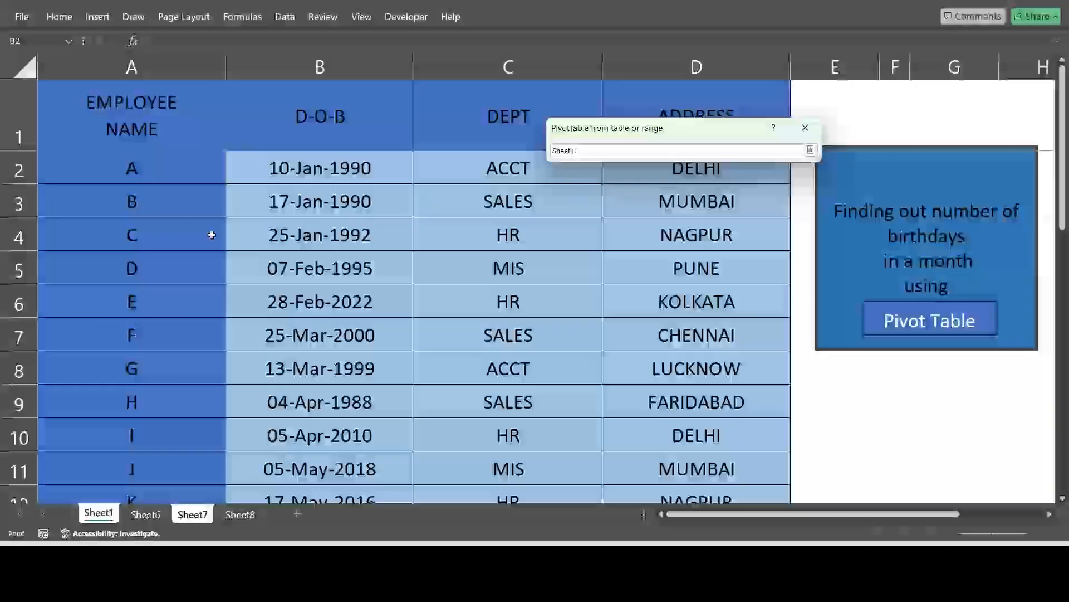
pyautogui.moveTo(167, 120); pyautogui.dragTo(677, 508)
pyautogui.moveTo(791, 454)
pyautogui.mouseDown()
pyautogui.moveTo(791, 480)
pyautogui.moveTo(790, 452)
pyautogui.mouseUp()
pyautogui.click(810, 150)
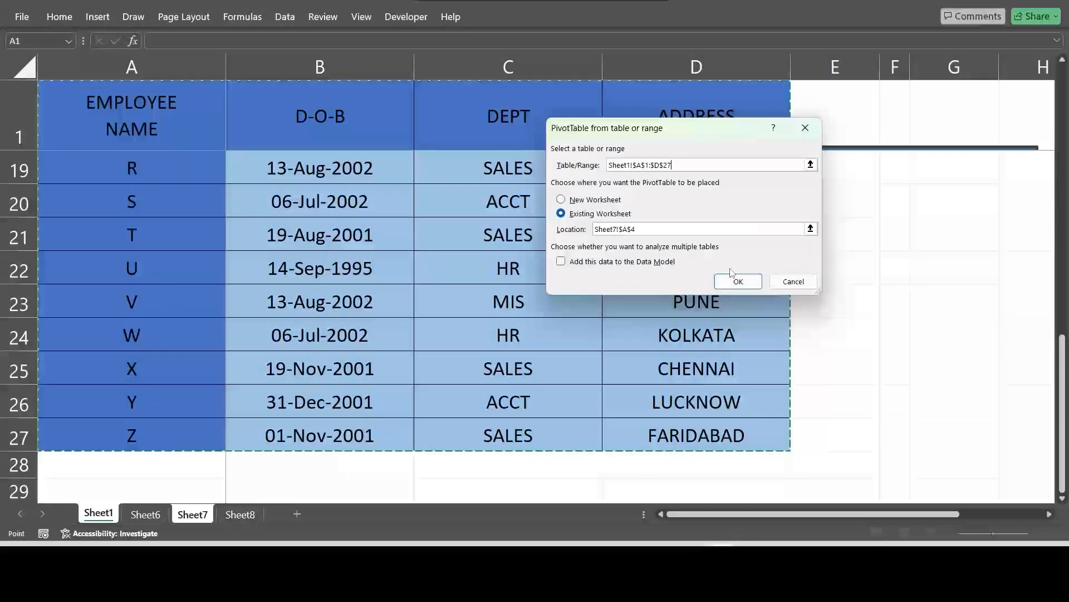
pyautogui.click(739, 280)
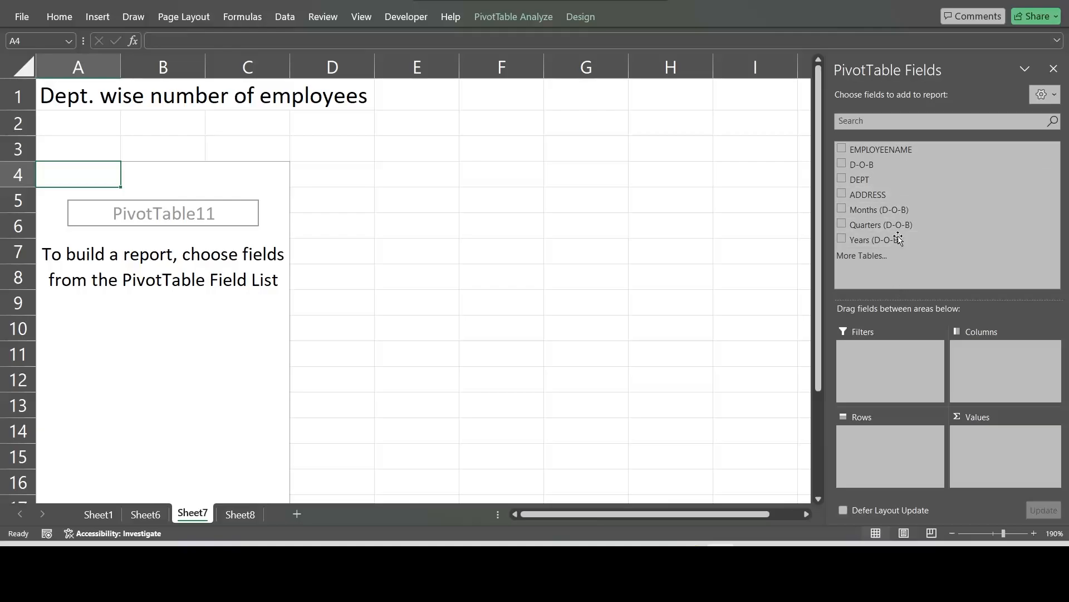
# Step: Build the Sheet7 PivotTable with EMPLOYEENAME counted as values and DEPT as rows
pyautogui.moveTo(899, 152); pyautogui.dragTo(1007, 460)
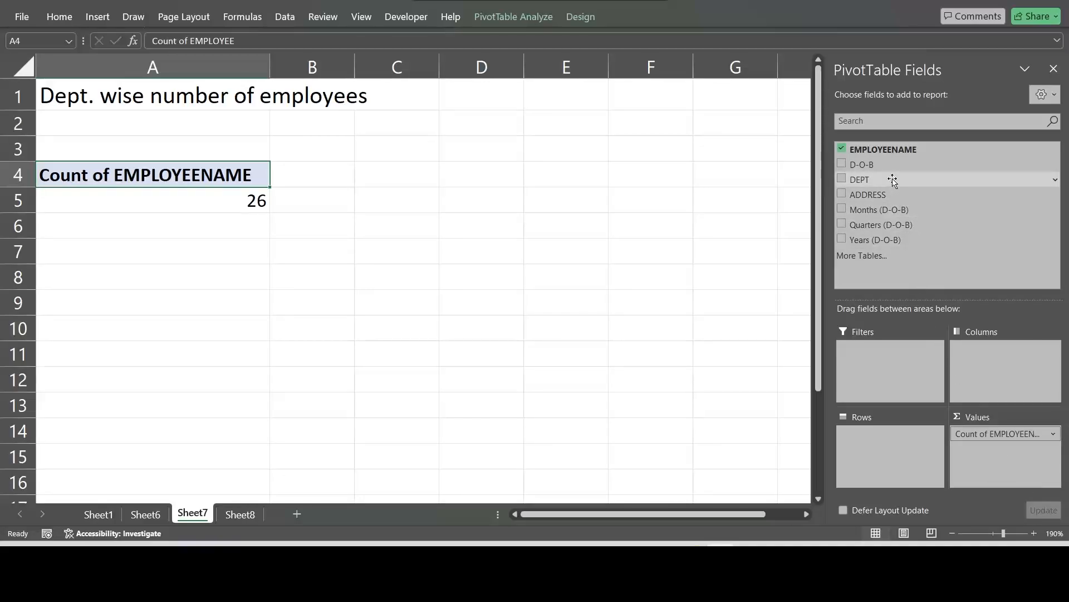
pyautogui.moveTo(890, 179); pyautogui.dragTo(898, 435)
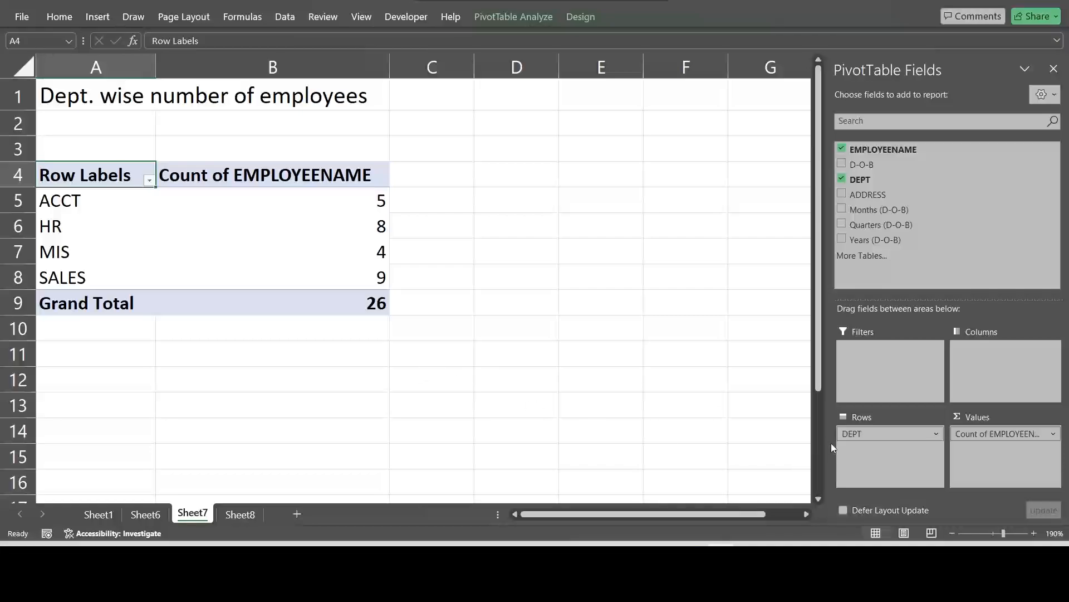
# Step: Check the employee counts for ACCT, HR, MIS and SALES and the grand total in the department PivotTable
pyautogui.click(77, 195)
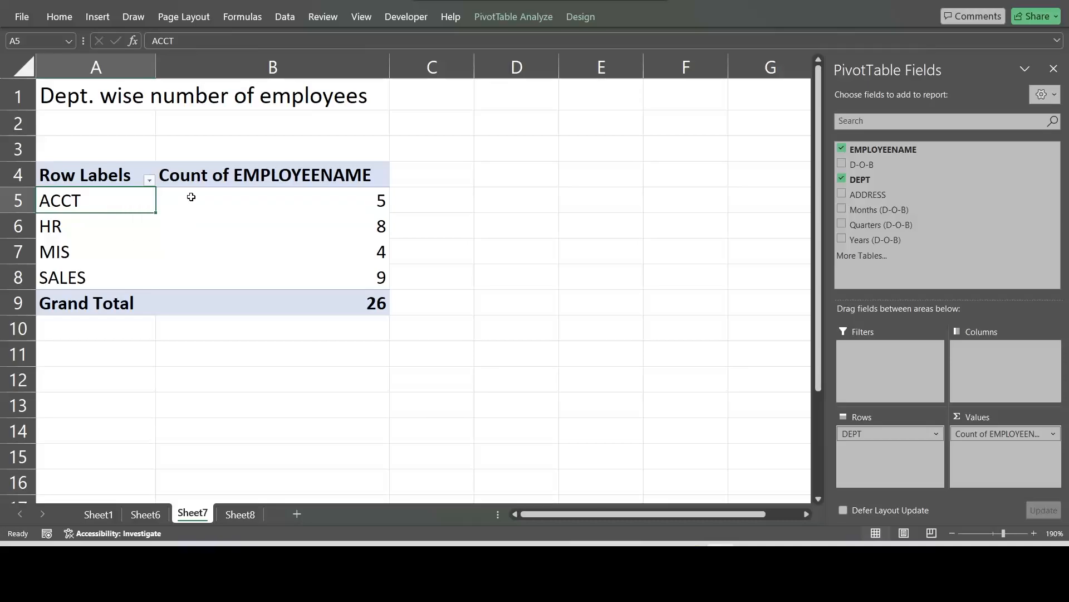
pyautogui.click(223, 199)
pyautogui.click(95, 221)
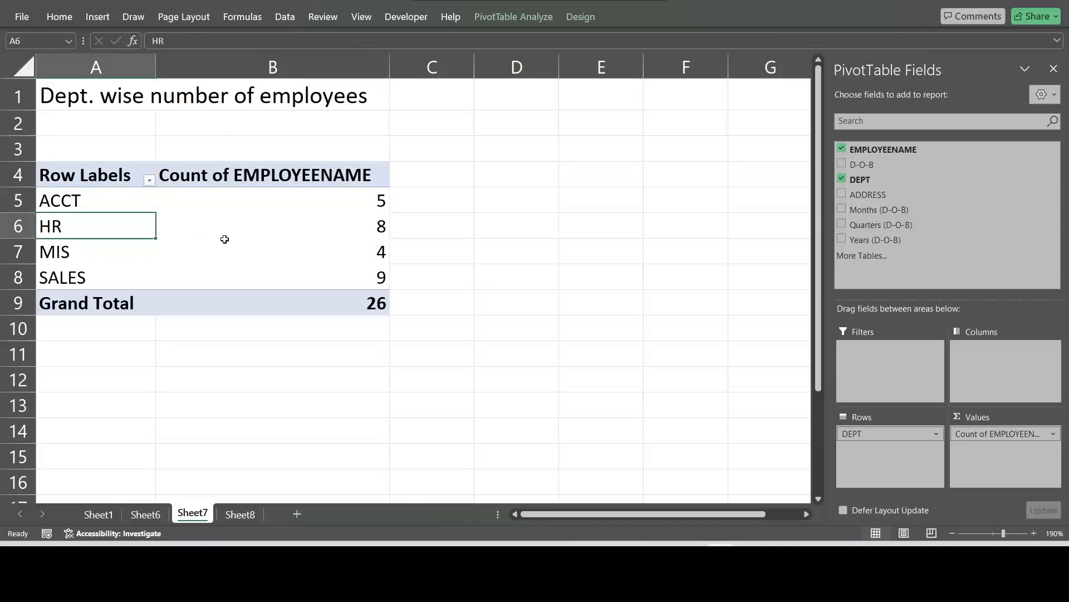
pyautogui.click(322, 224)
pyautogui.click(100, 247)
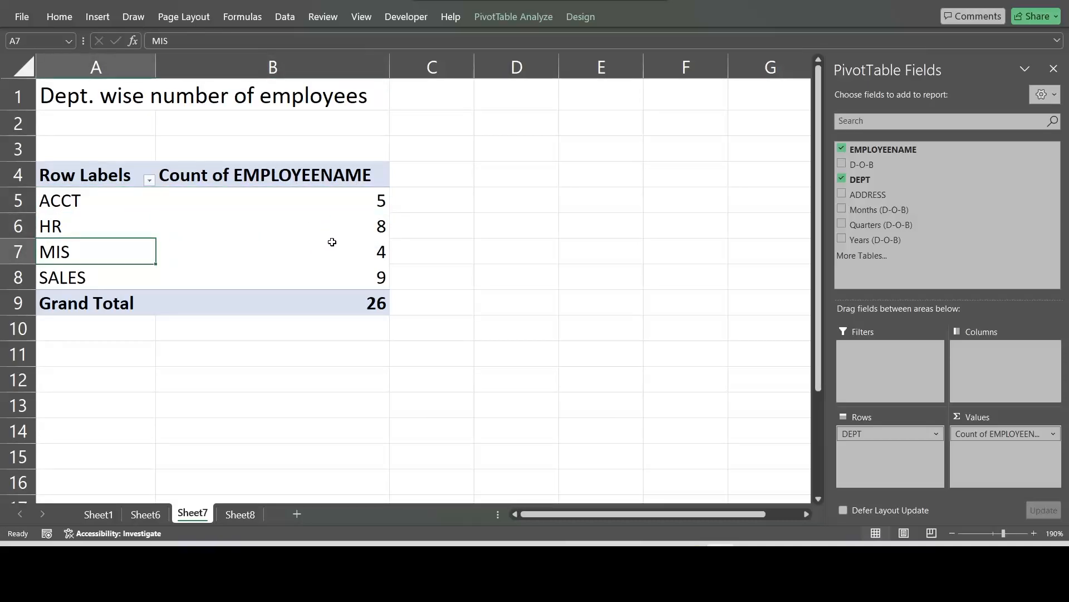
pyautogui.click(361, 251)
pyautogui.click(100, 279)
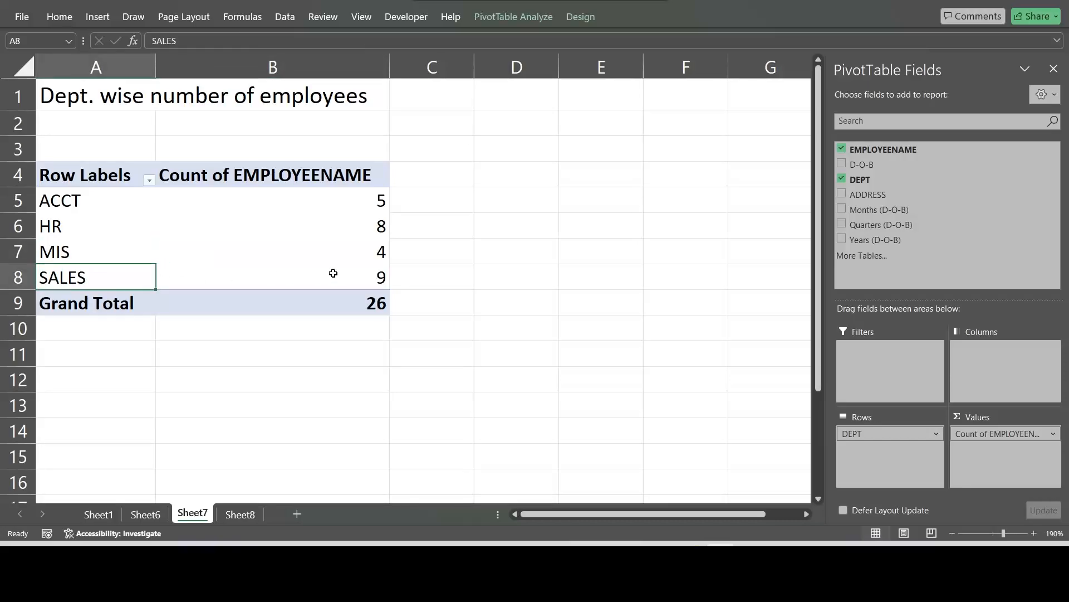
pyautogui.click(341, 279)
pyautogui.click(329, 311)
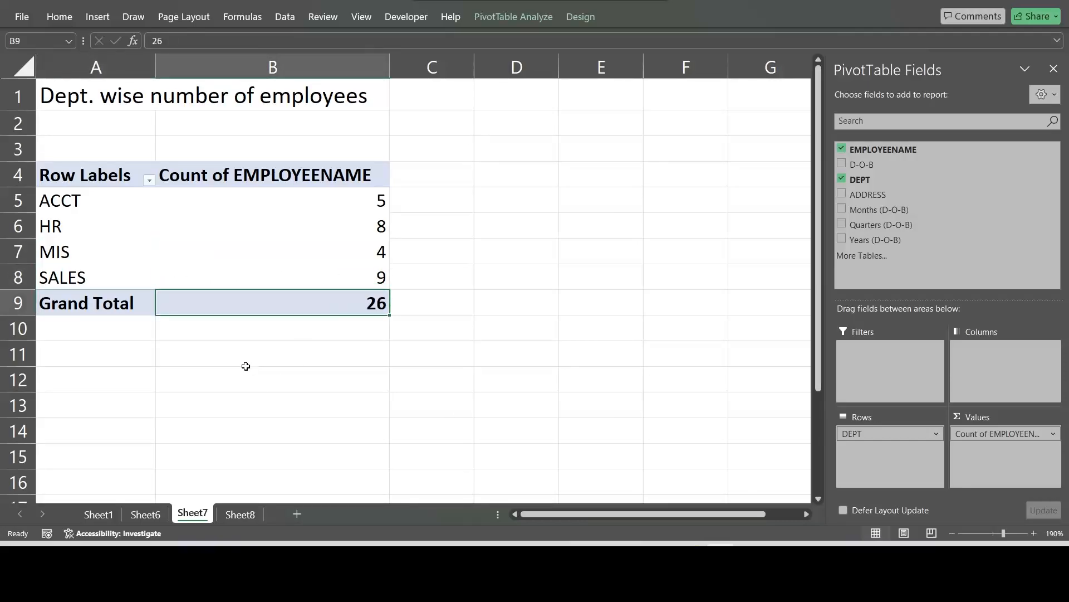
# Step: Insert a PivotTable at cell A4 of Sheet8 using Sheet1 range A1:D27 as its source
pyautogui.click(235, 514)
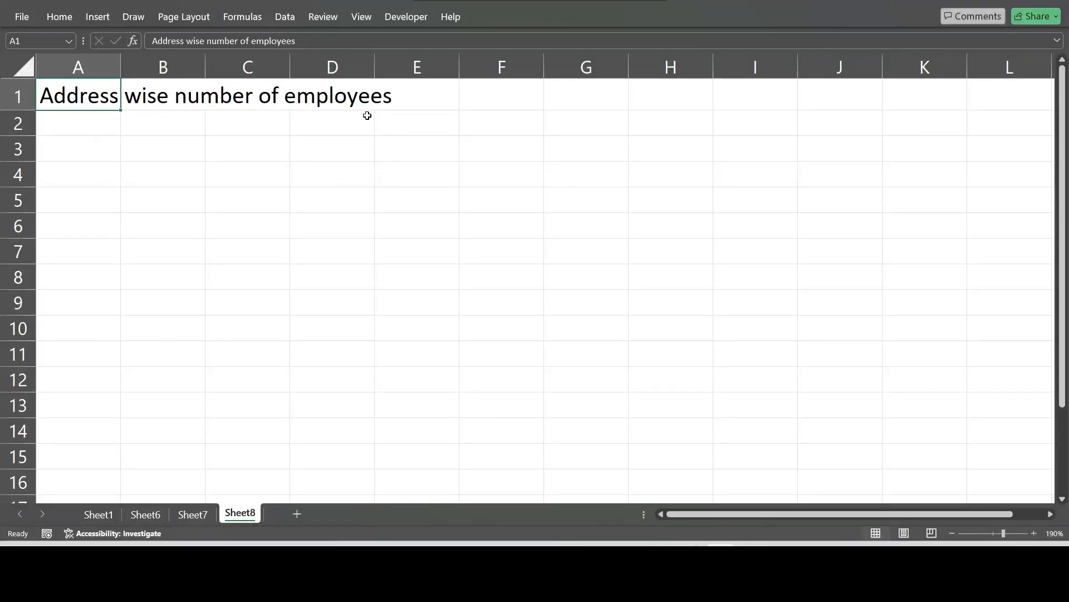
pyautogui.click(85, 173)
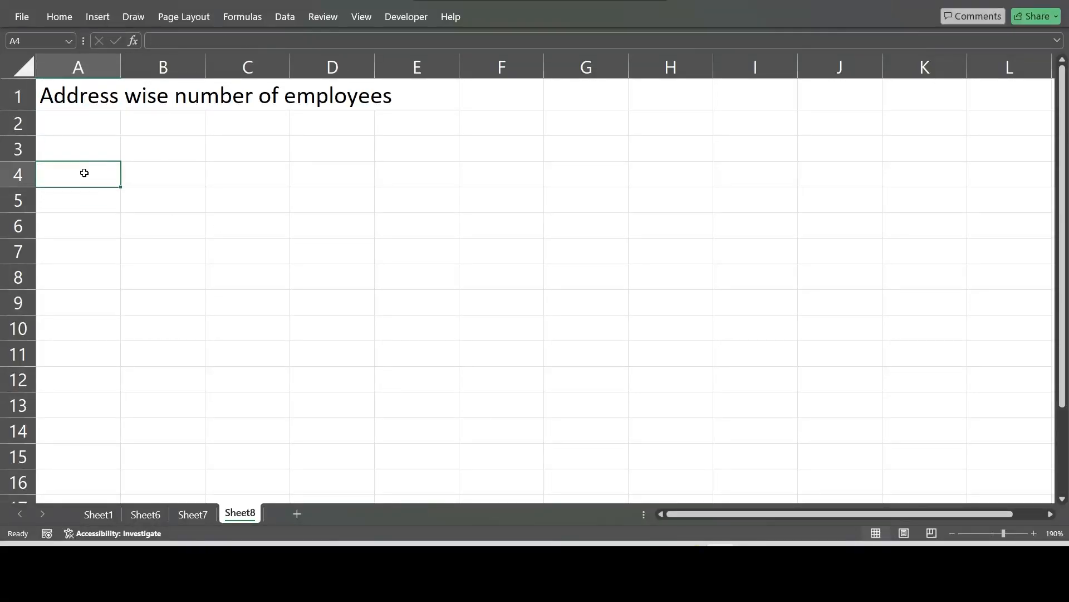
pyautogui.click(105, 16)
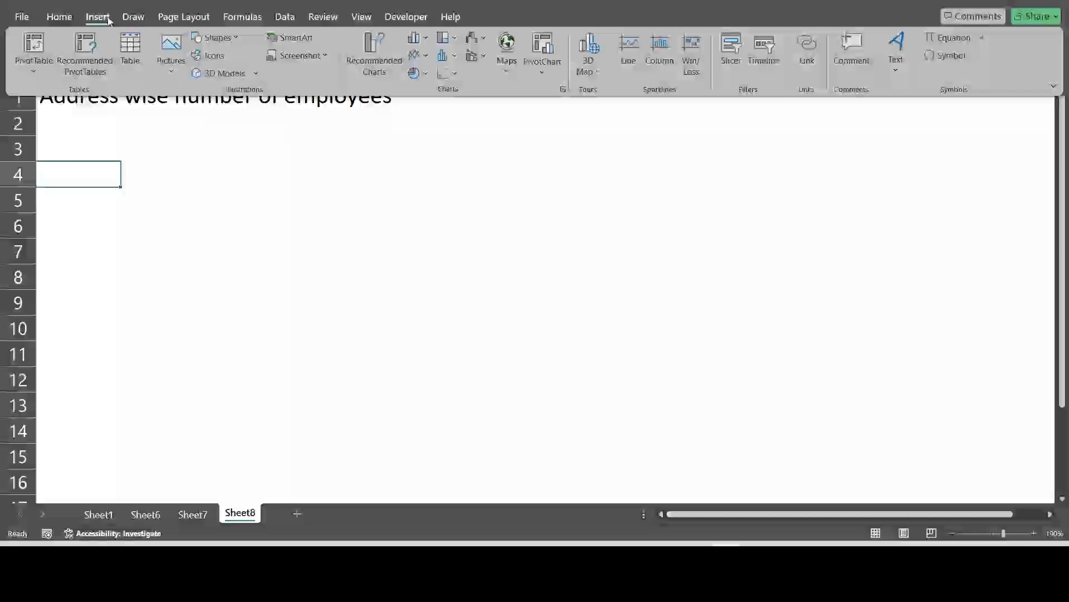
pyautogui.click(40, 71)
pyautogui.click(74, 94)
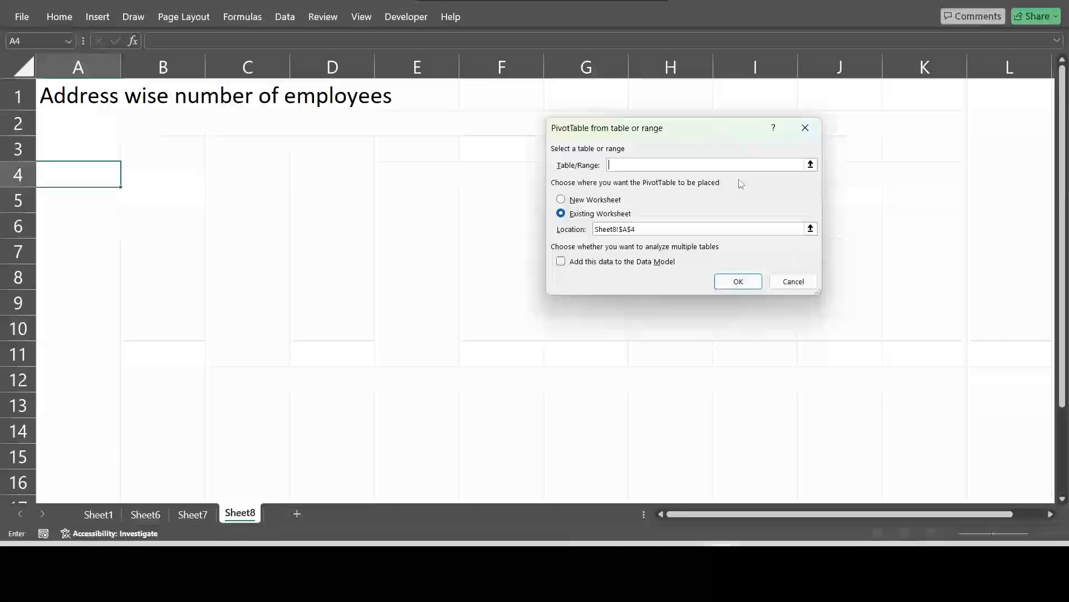
pyautogui.click(811, 165)
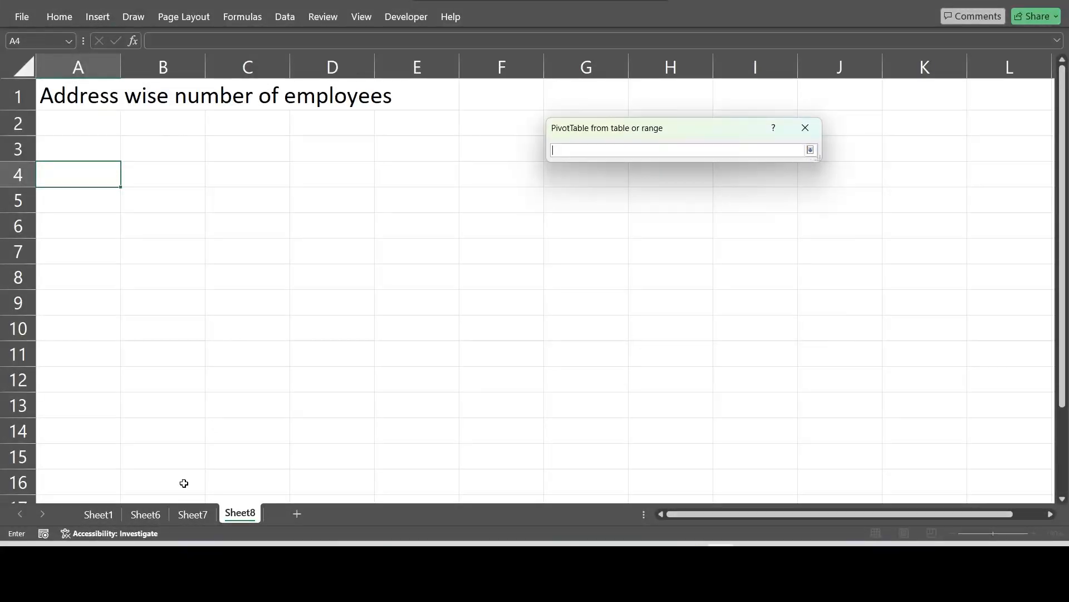
pyautogui.click(98, 513)
pyautogui.scroll(6, 207, 294)
pyautogui.moveTo(111, 117); pyautogui.dragTo(700, 445)
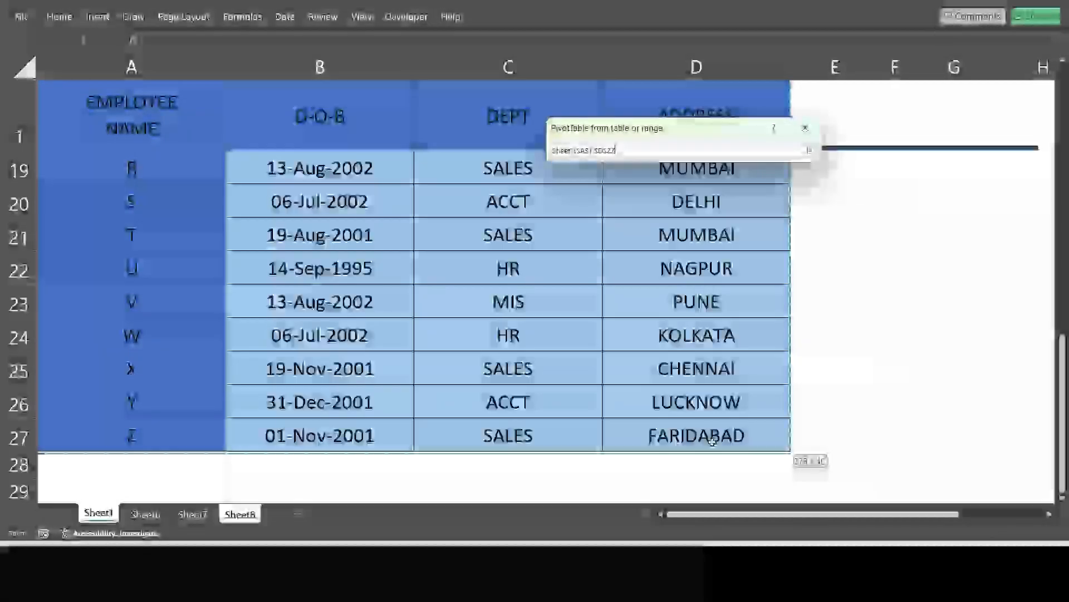
pyautogui.click(811, 151)
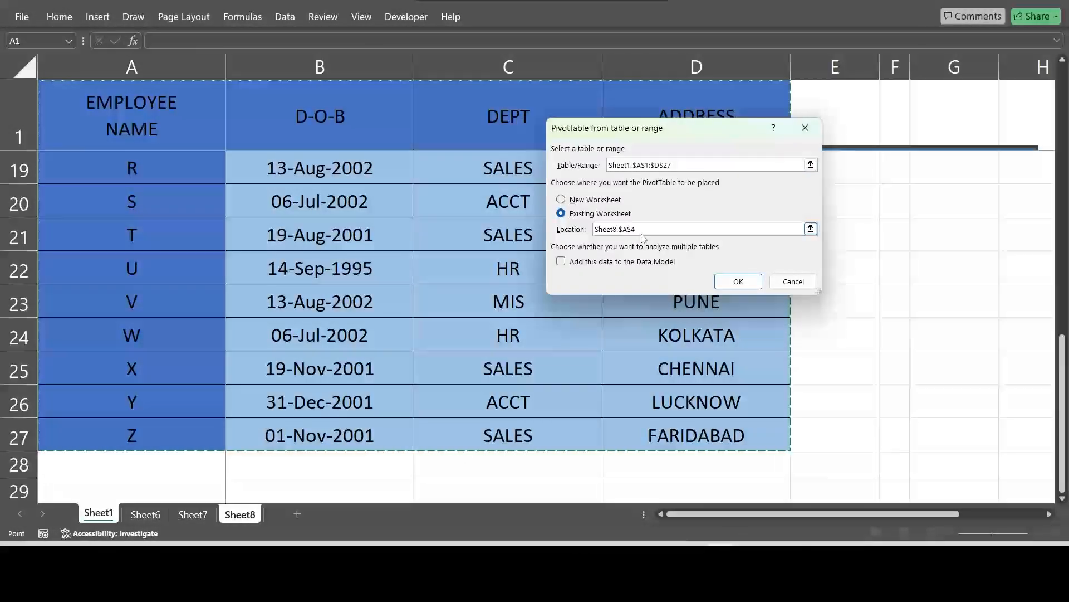
pyautogui.click(739, 282)
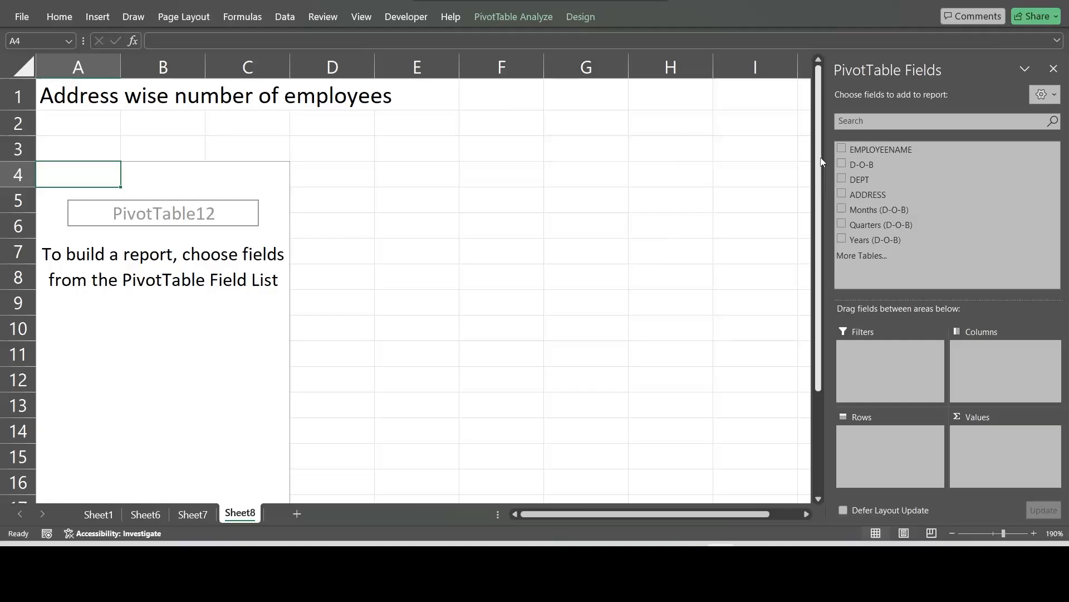
# Step: Build the Sheet8 PivotTable with EMPLOYEENAME counted as values and ADDRESS as rows
pyautogui.moveTo(884, 149); pyautogui.dragTo(990, 452)
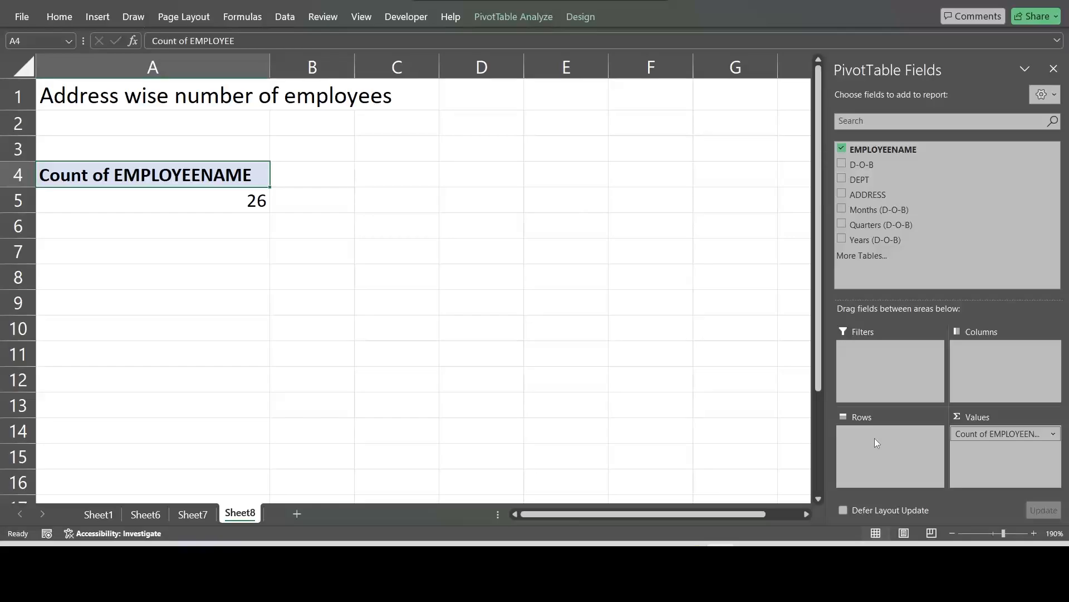
pyautogui.moveTo(880, 195); pyautogui.dragTo(903, 443)
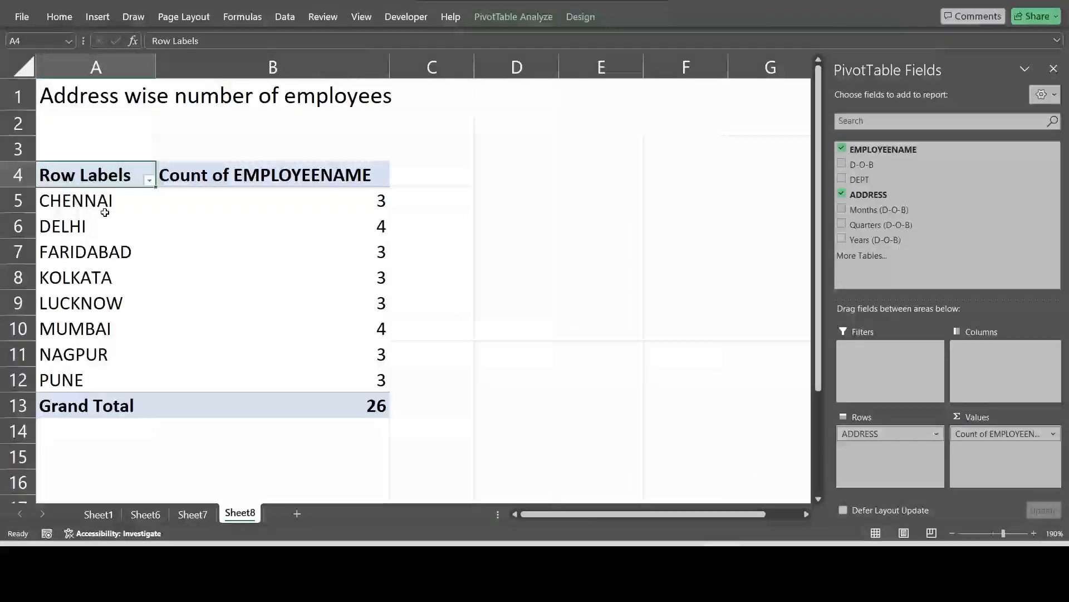
# Step: Check the employee counts for each address and the grand total in the Sheet8 PivotTable
pyautogui.moveTo(336, 198)
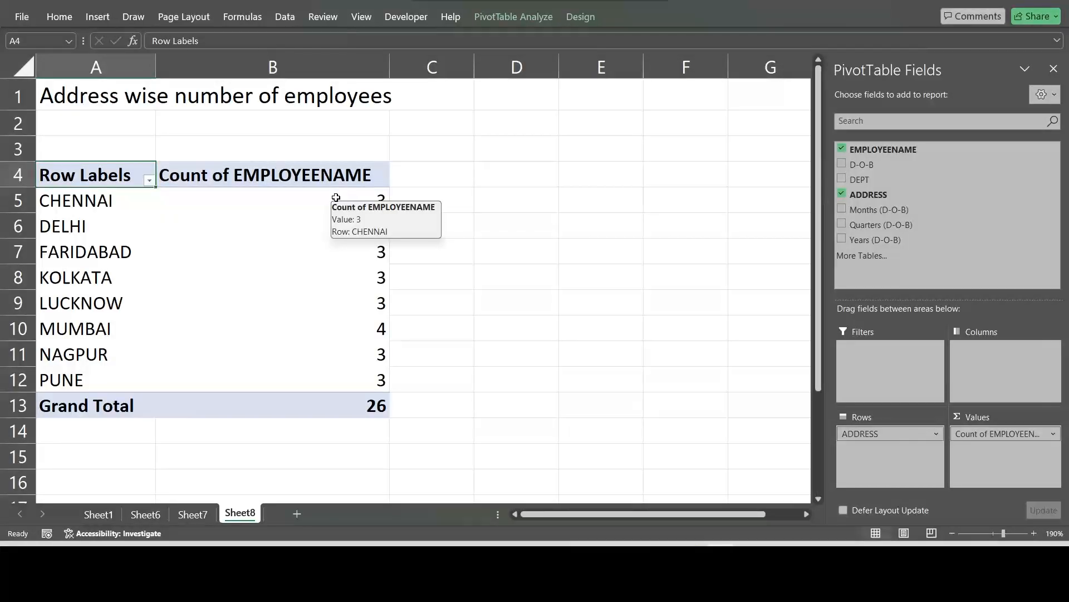
pyautogui.click(111, 201)
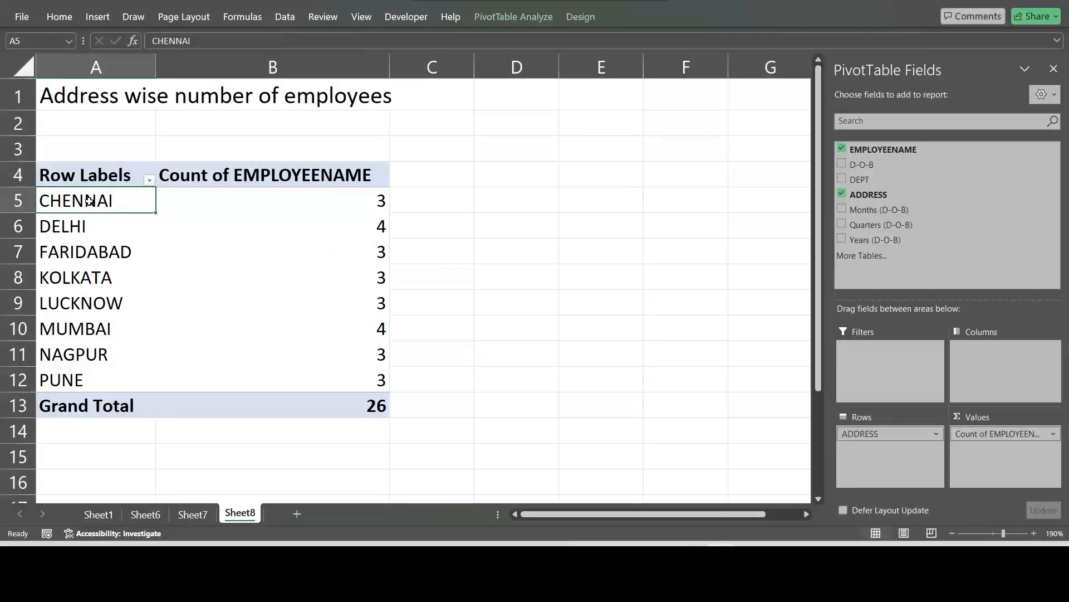
pyautogui.click(334, 203)
pyautogui.click(382, 251)
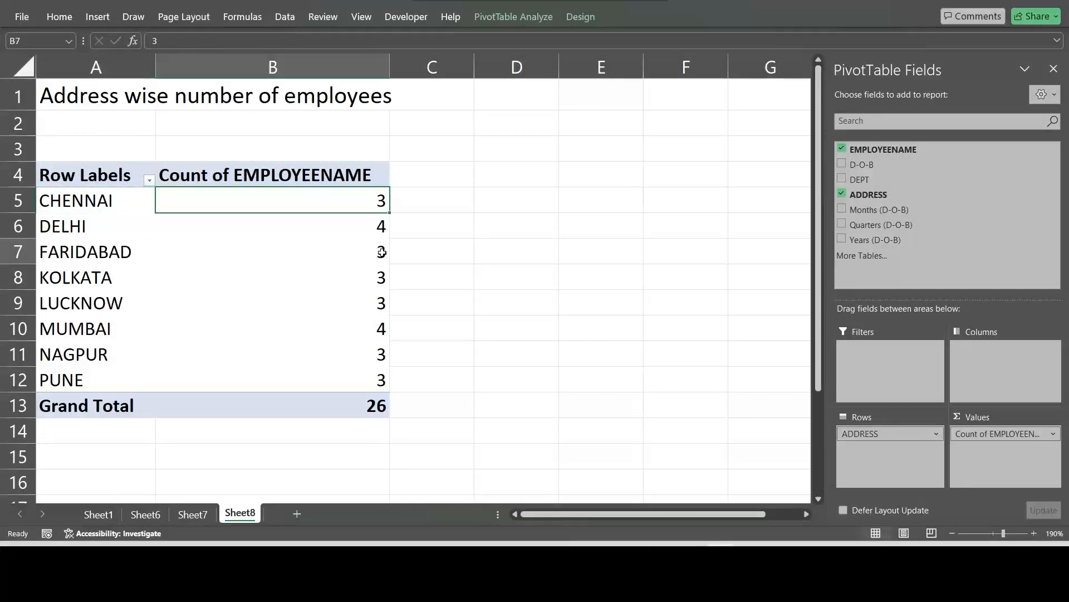
pyautogui.click(316, 333)
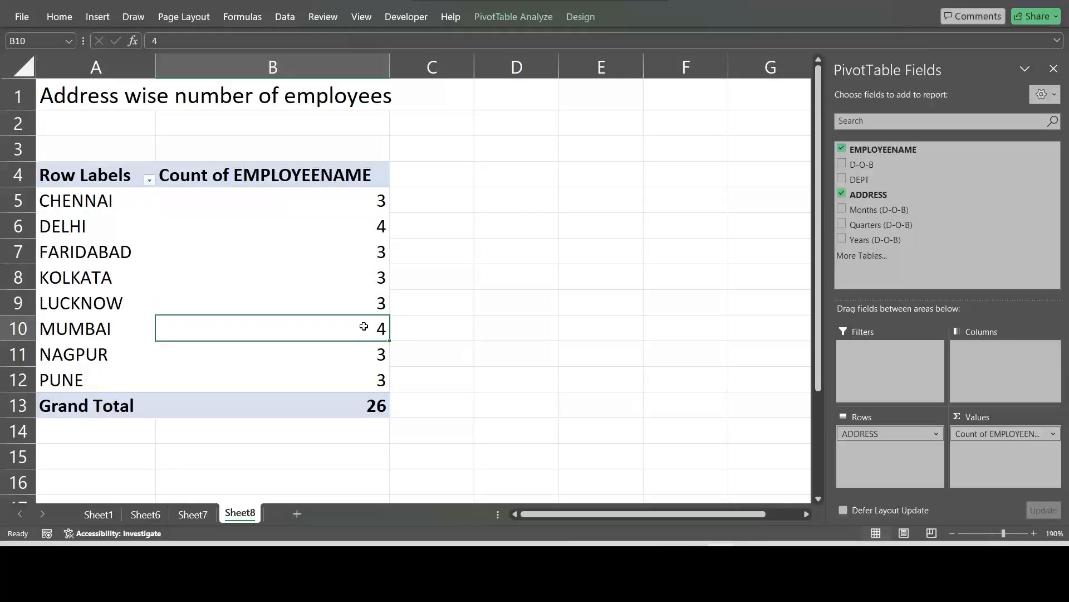
pyautogui.click(361, 406)
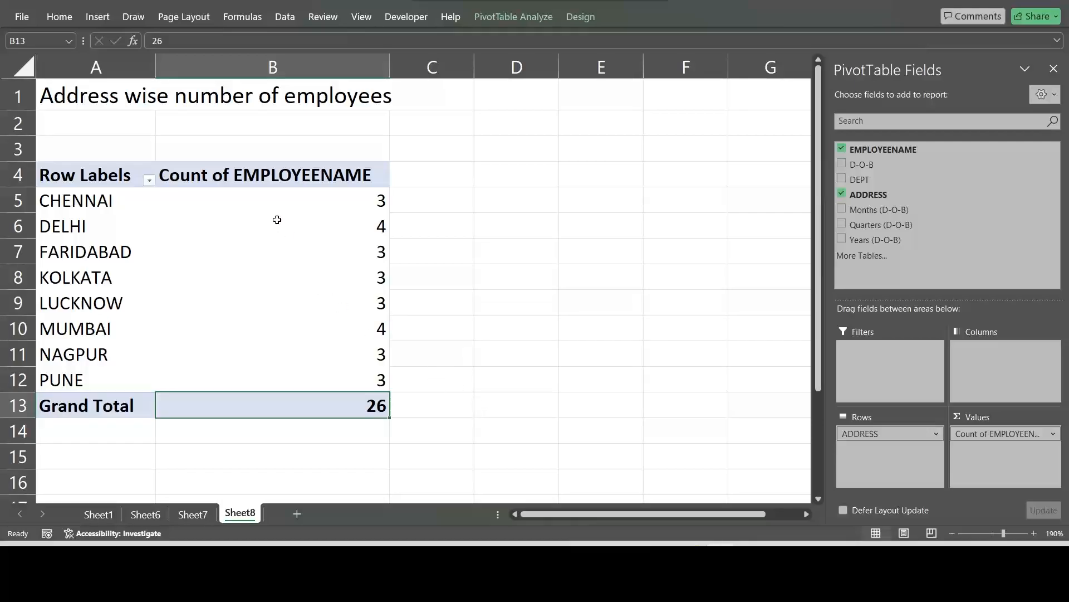
pyautogui.moveTo(83, 176); pyautogui.dragTo(270, 393)
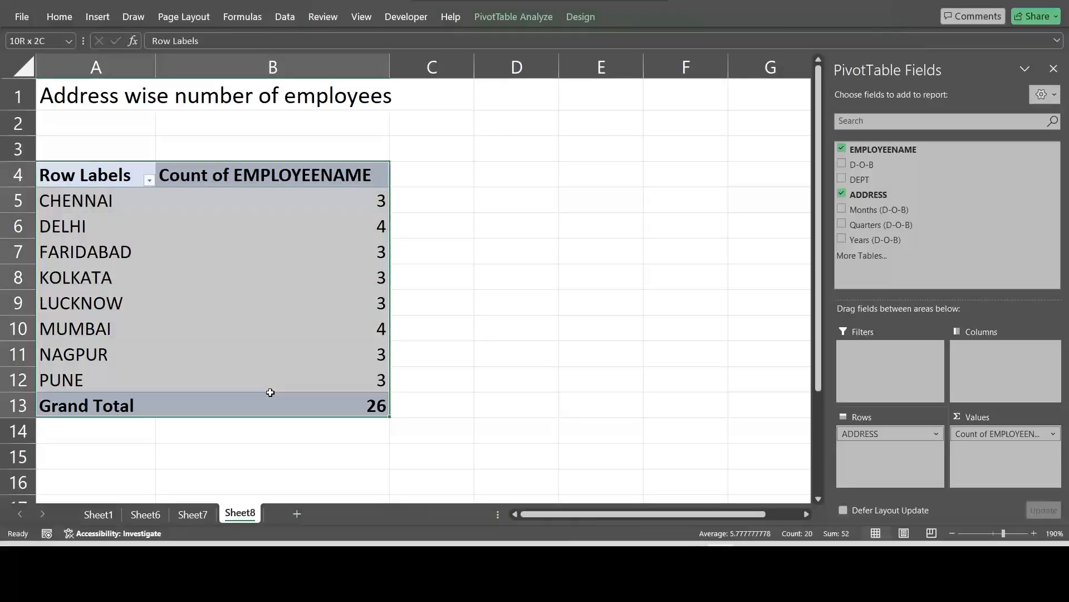
pyautogui.click(289, 267)
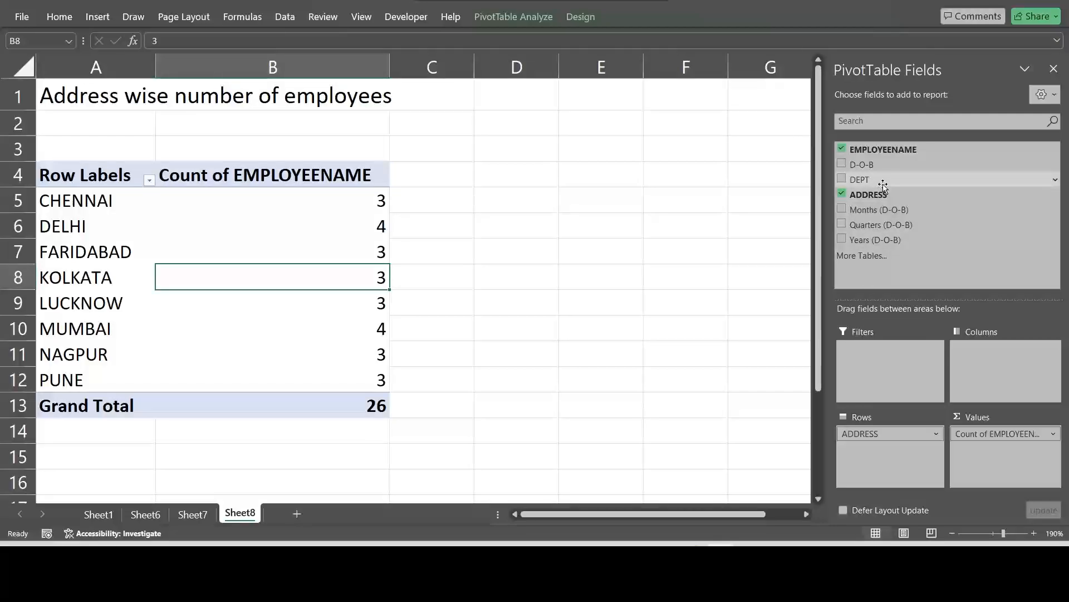
# Step: Add DEPT as a report filter to the Sheet8 PivotTable and filter it to ACCT to review that department's counts per address
pyautogui.moveTo(883, 189); pyautogui.dragTo(880, 354)
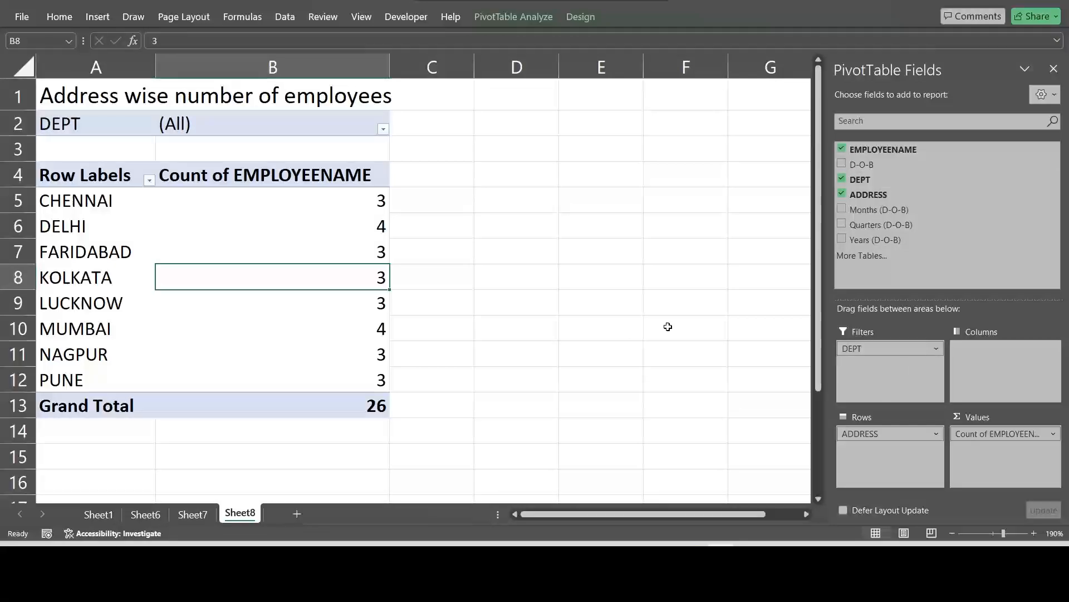
pyautogui.click(383, 127)
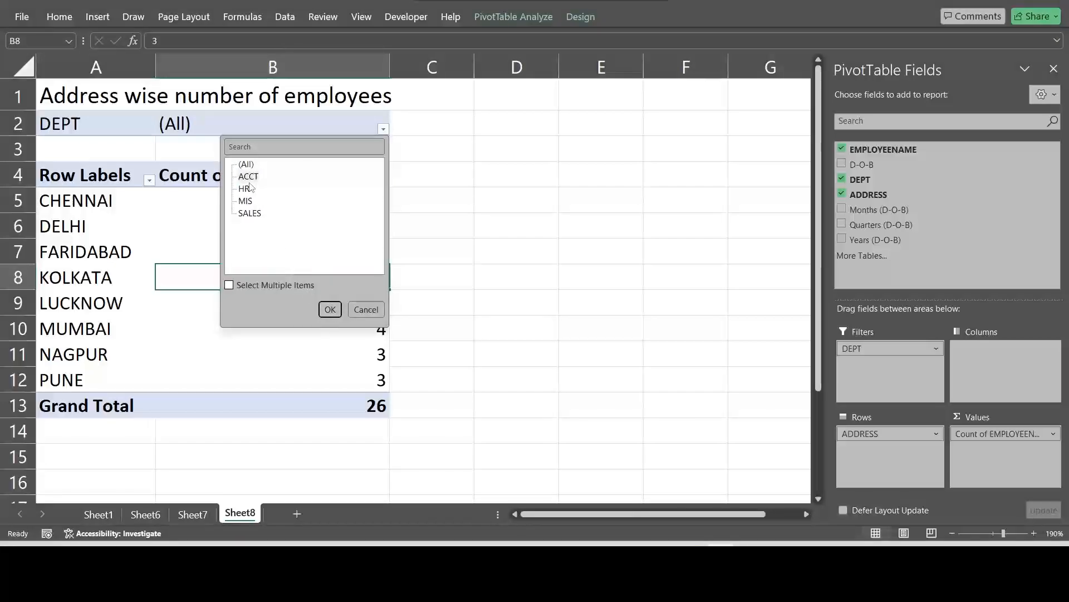
pyautogui.click(249, 176)
pyautogui.click(329, 309)
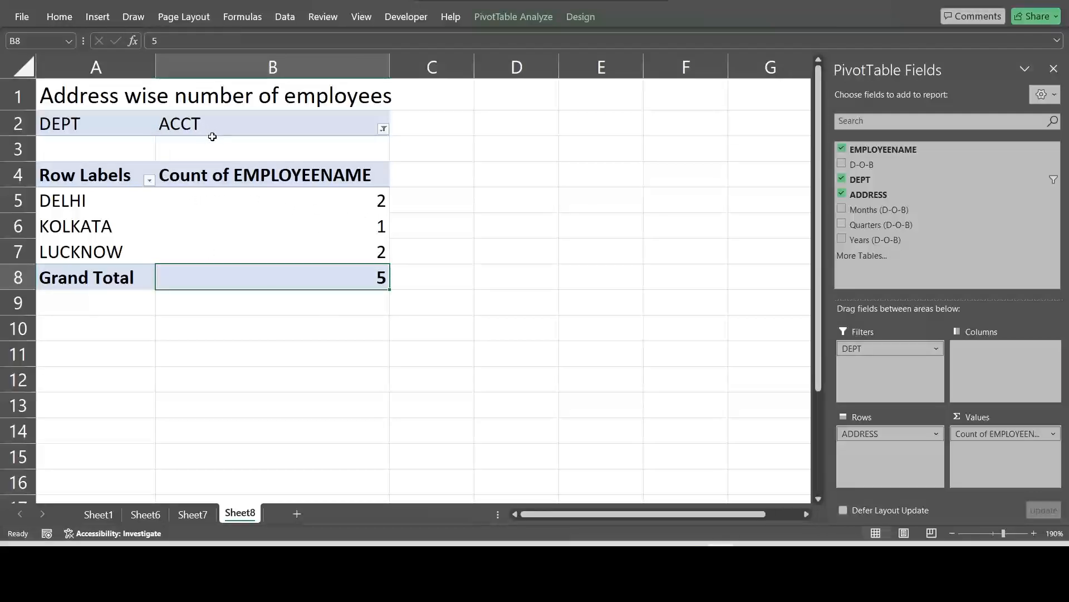
pyautogui.click(146, 200)
pyautogui.click(371, 203)
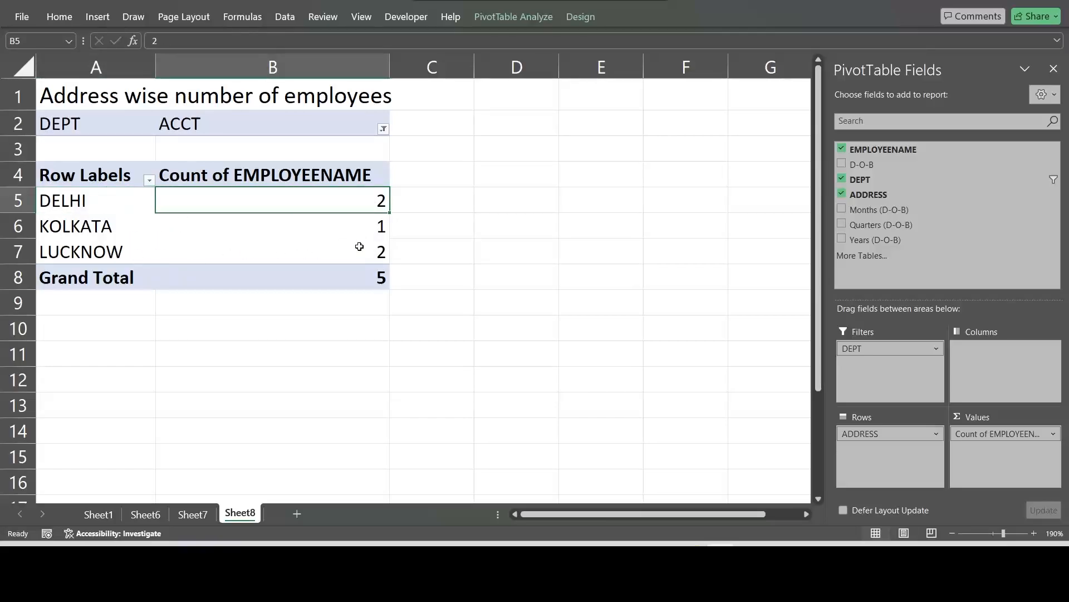
pyautogui.moveTo(359, 246)
pyautogui.click(357, 273)
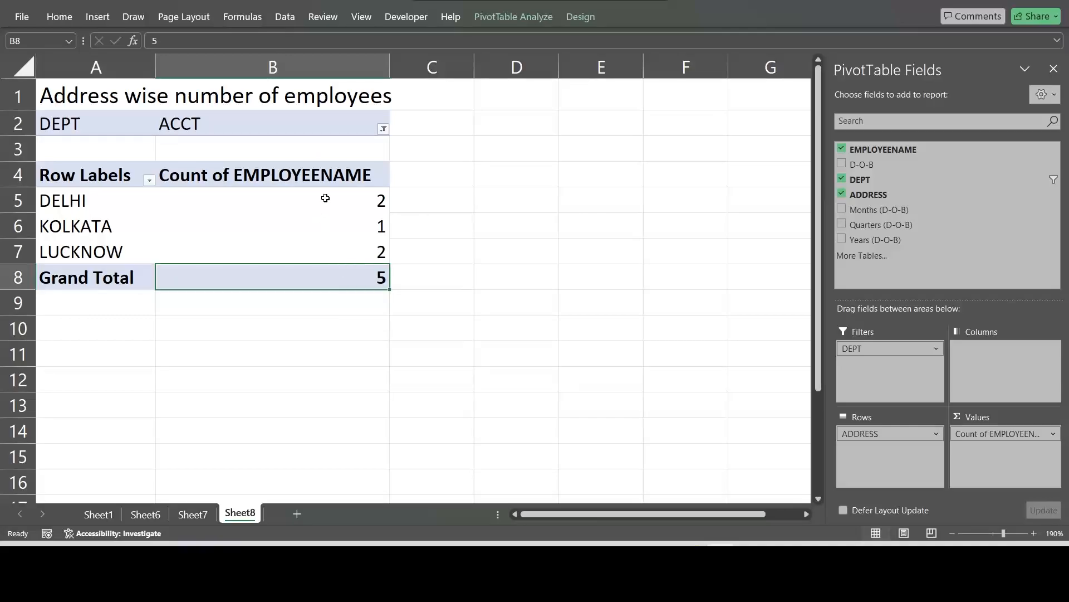
# Step: Reset the DEPT filter of the address PivotTable to (All)
pyautogui.click(386, 129)
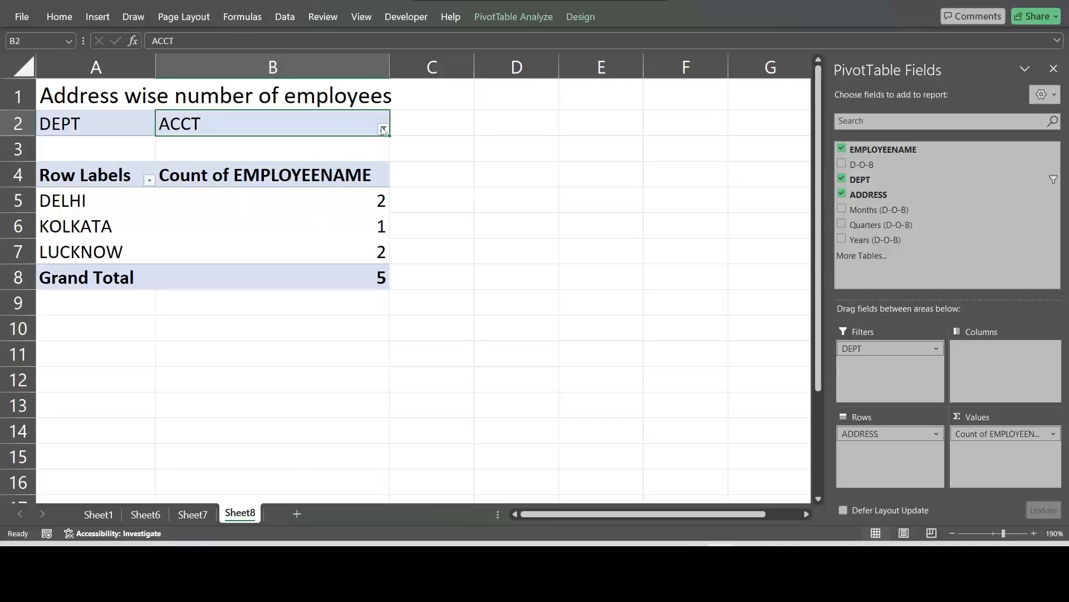
pyautogui.click(383, 130)
pyautogui.click(247, 165)
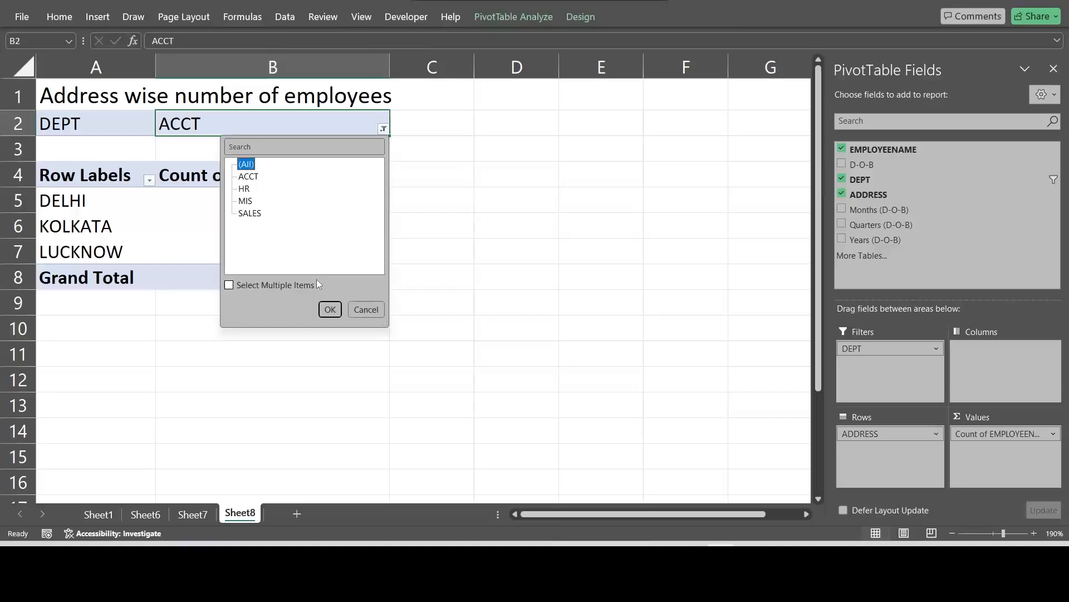
pyautogui.click(330, 310)
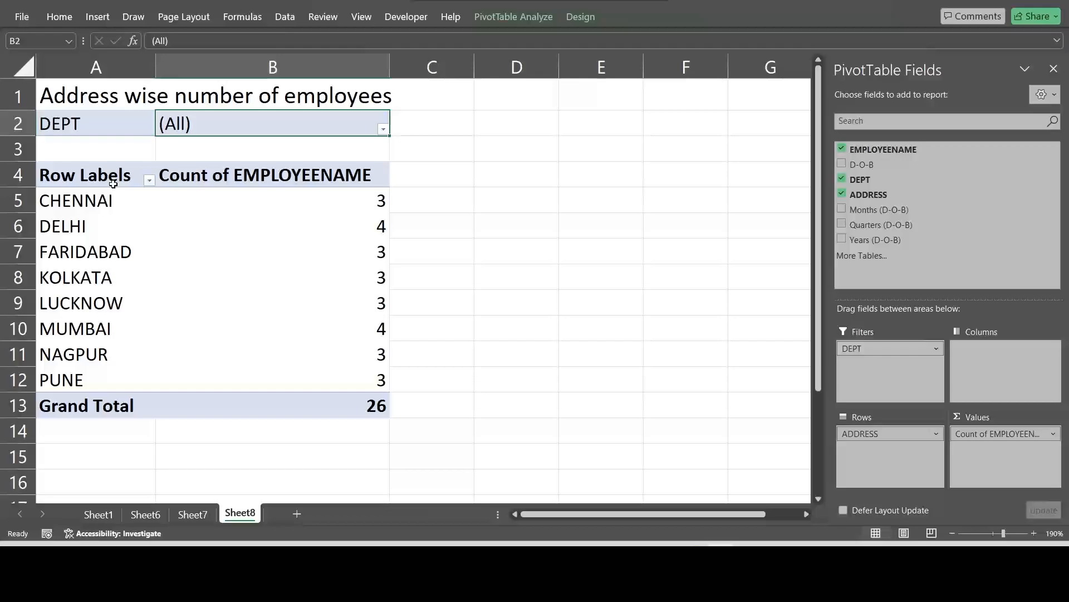
# Step: Apply the solid gold PivotTable style from the last row of the Dark group to the address PivotTable
pyautogui.moveTo(113, 181); pyautogui.dragTo(218, 403)
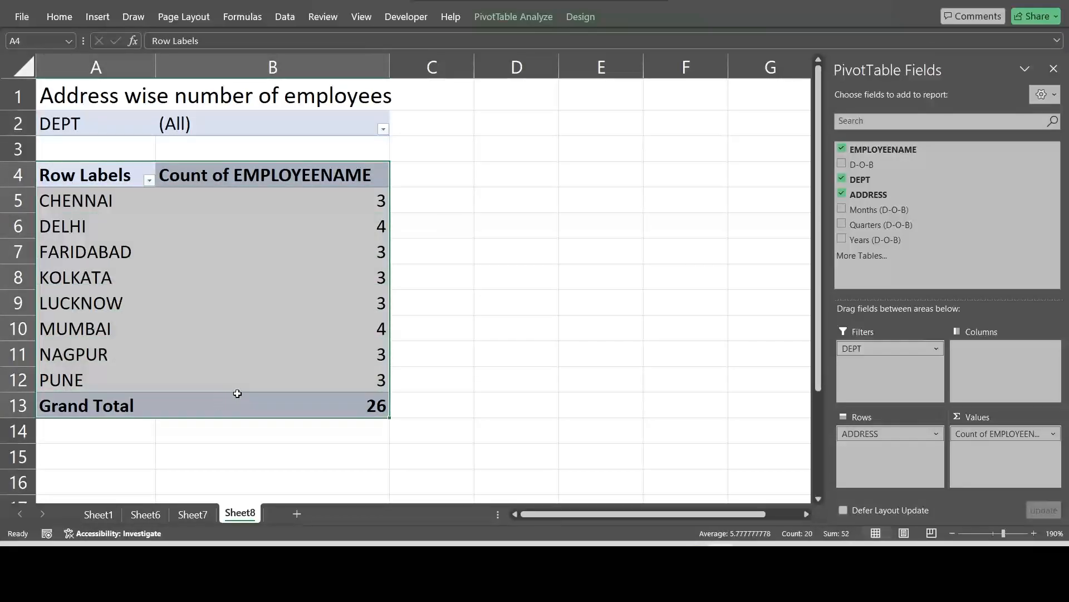
pyautogui.click(579, 18)
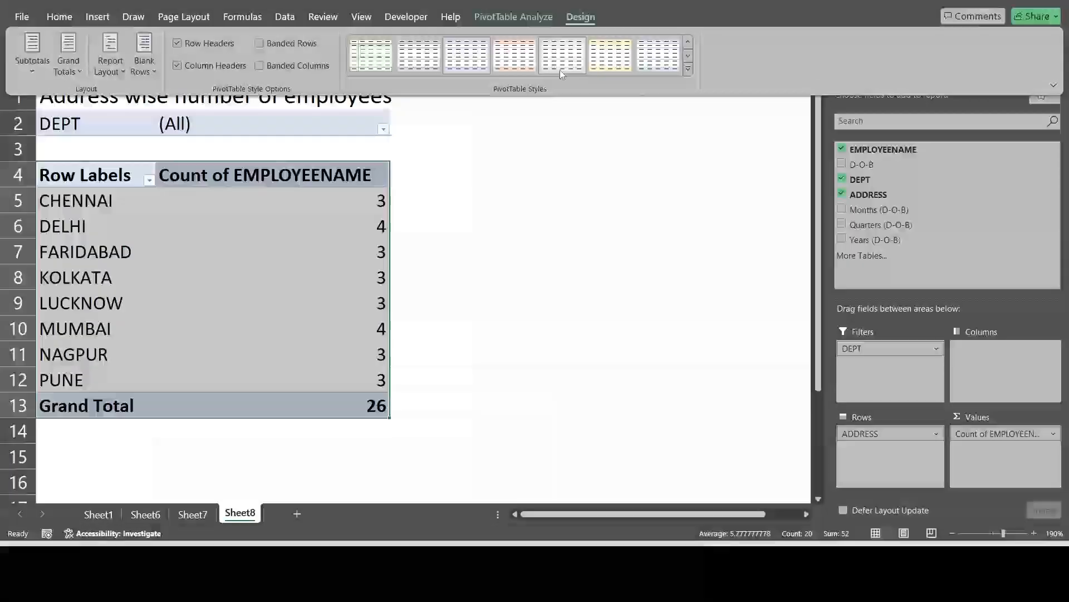
pyautogui.click(689, 70)
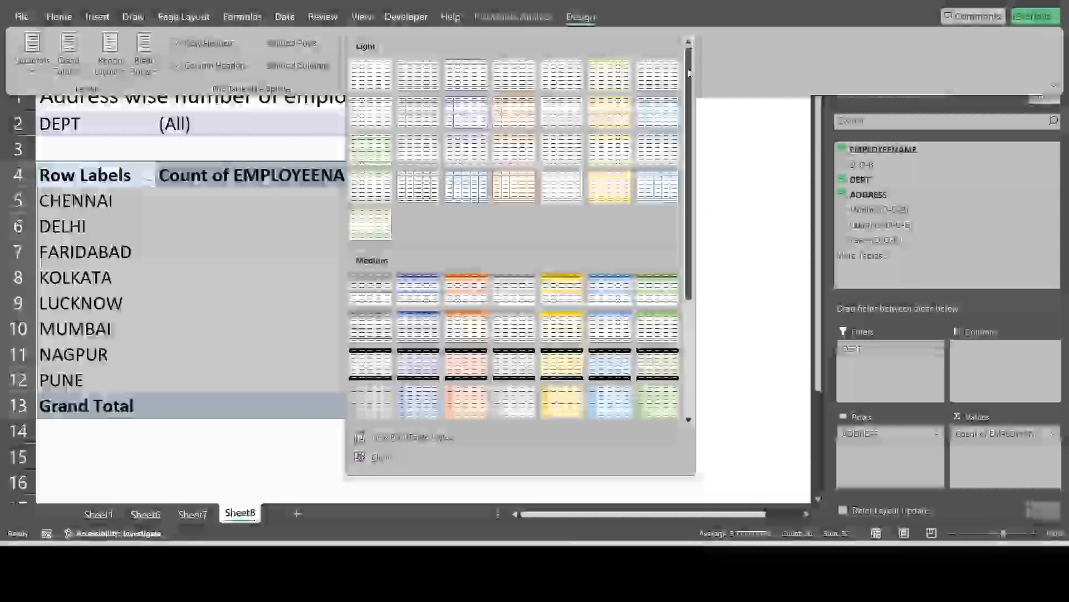
pyautogui.scroll(-3, 478, 389)
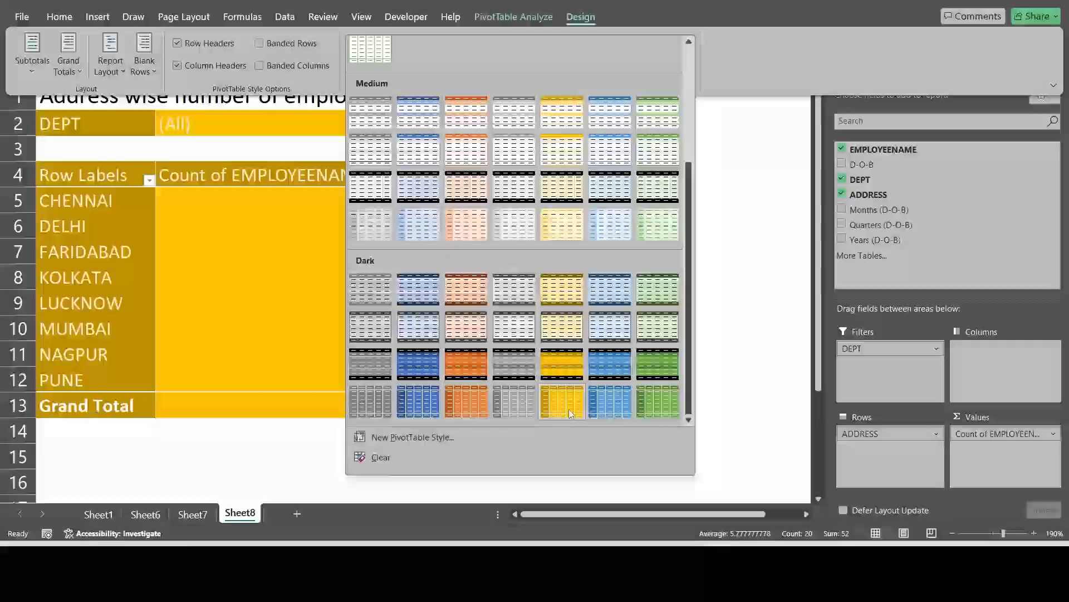
pyautogui.click(570, 409)
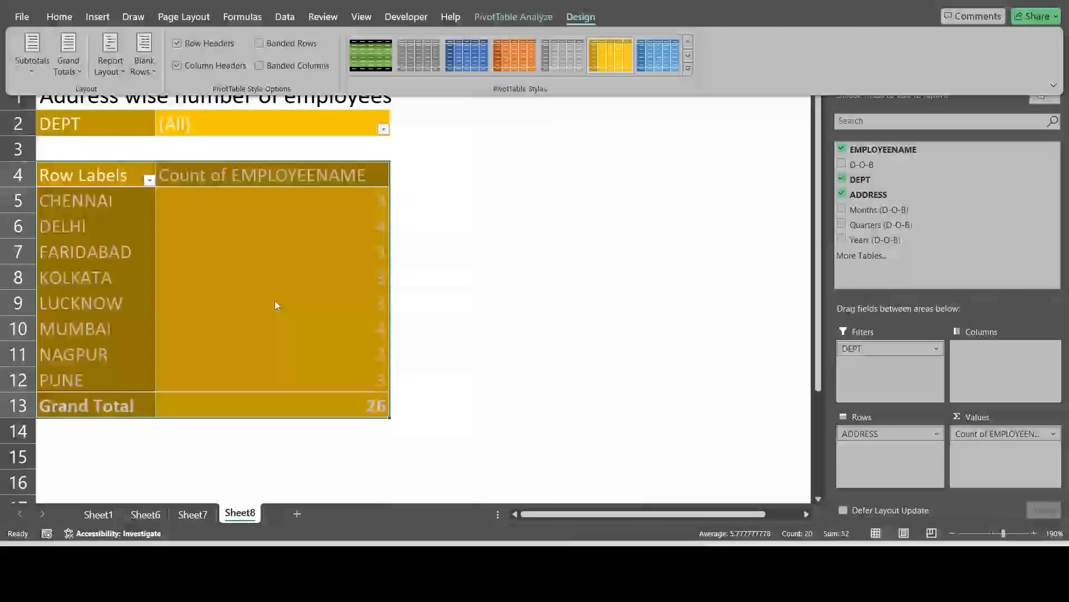
pyautogui.click(255, 224)
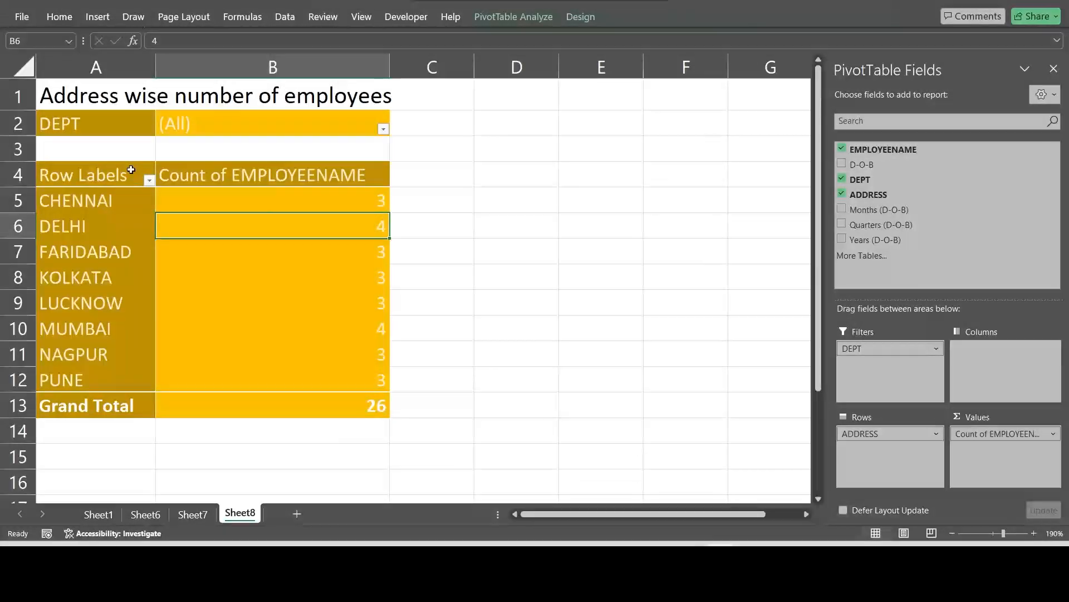
pyautogui.moveTo(125, 173); pyautogui.dragTo(243, 396)
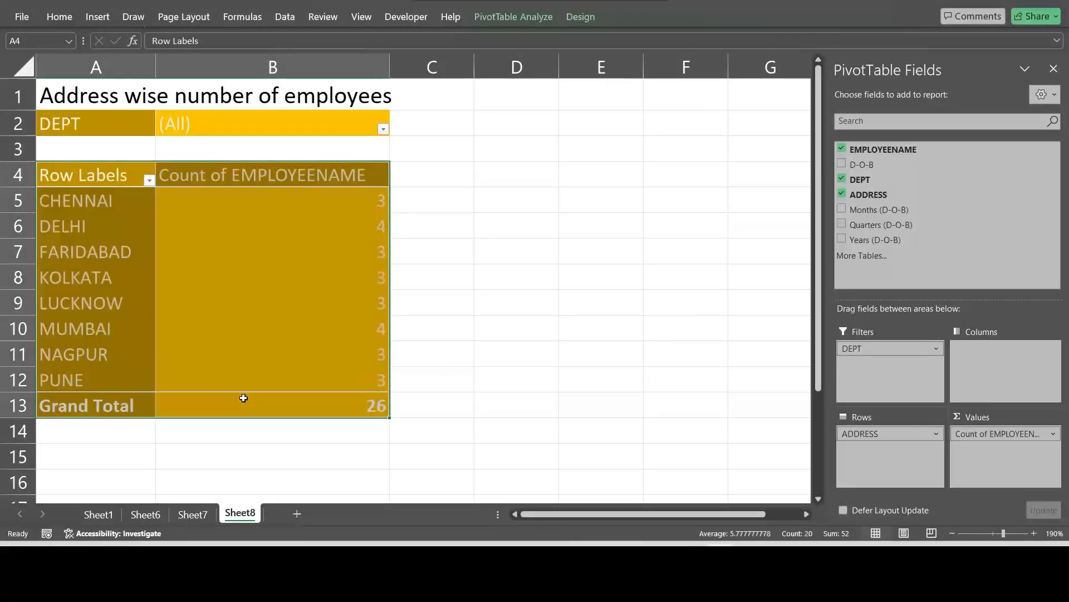
pyautogui.click(290, 298)
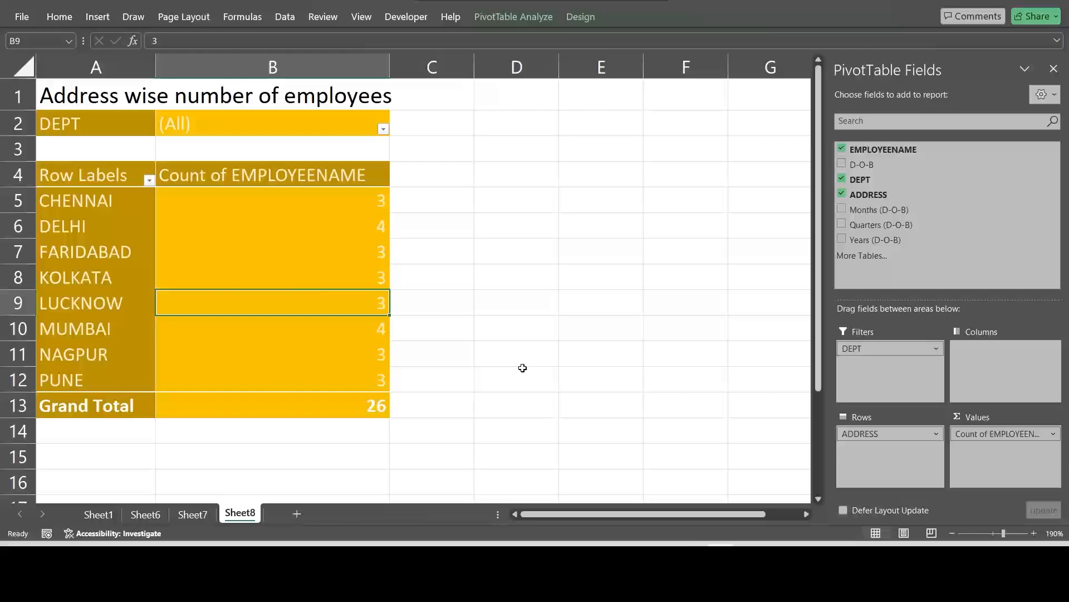